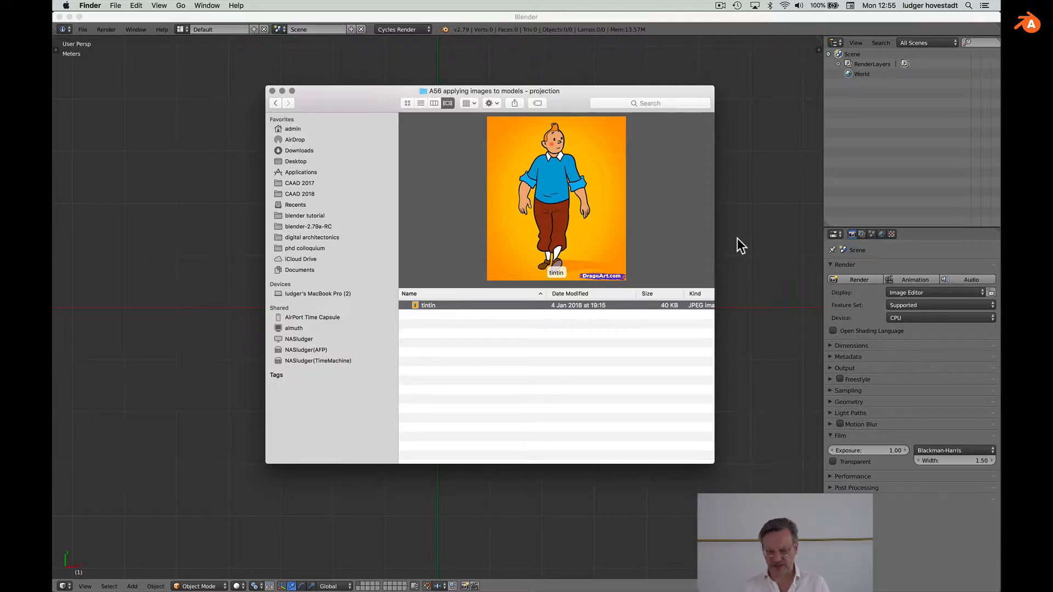
Switch to Blender and add a plane mesh at the origin of the empty scene.
left_click(737, 238)
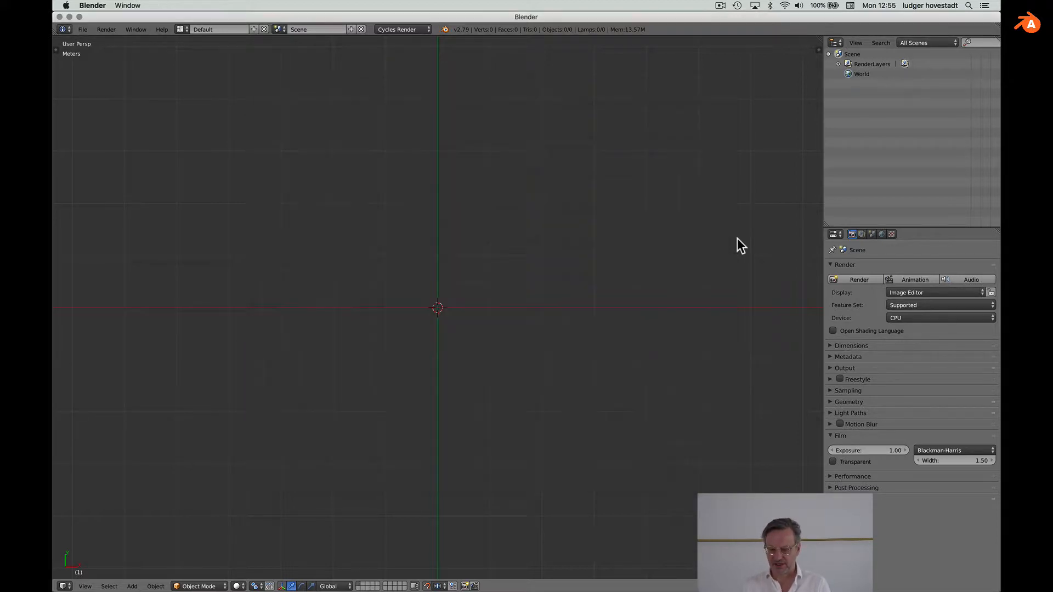
key("shift+a")
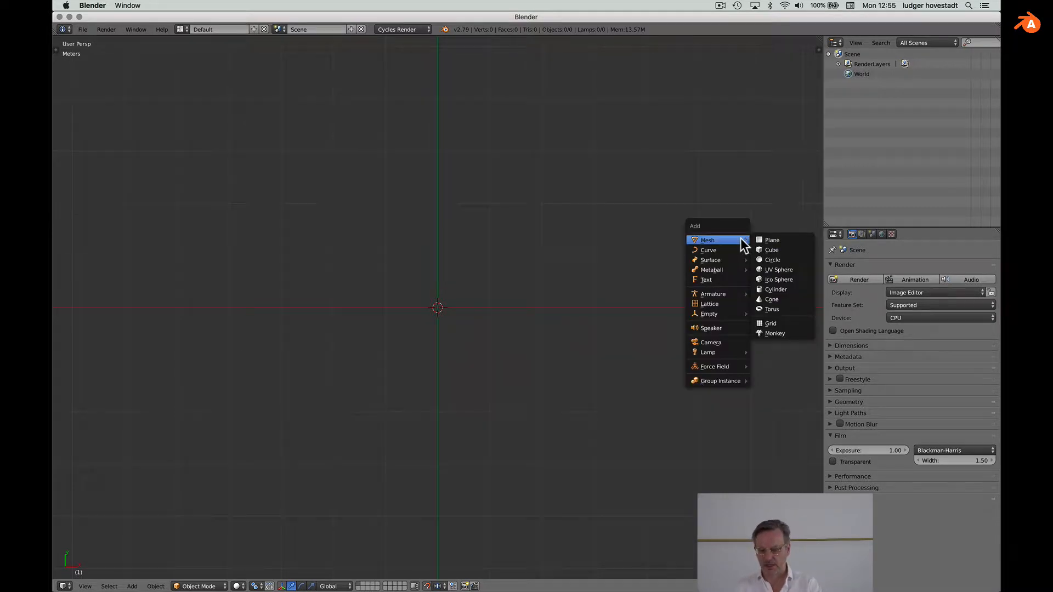
left_click(769, 240)
scroll(502, 351, "up", 5)
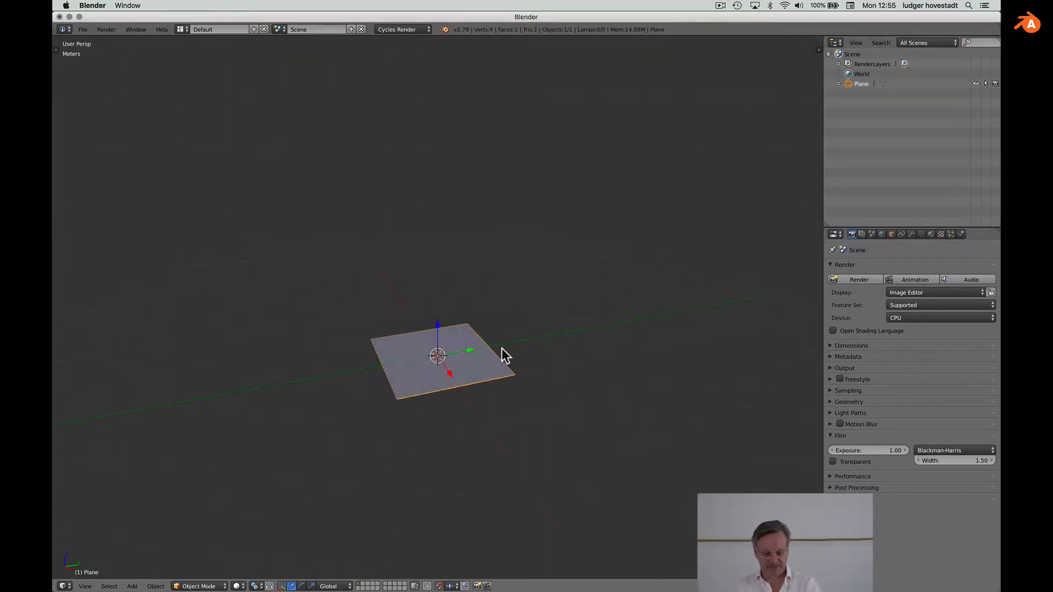
In Edit Mode, extrude the plane's edge on the positive Y side upward to form a vertical wall.
key("Tab")
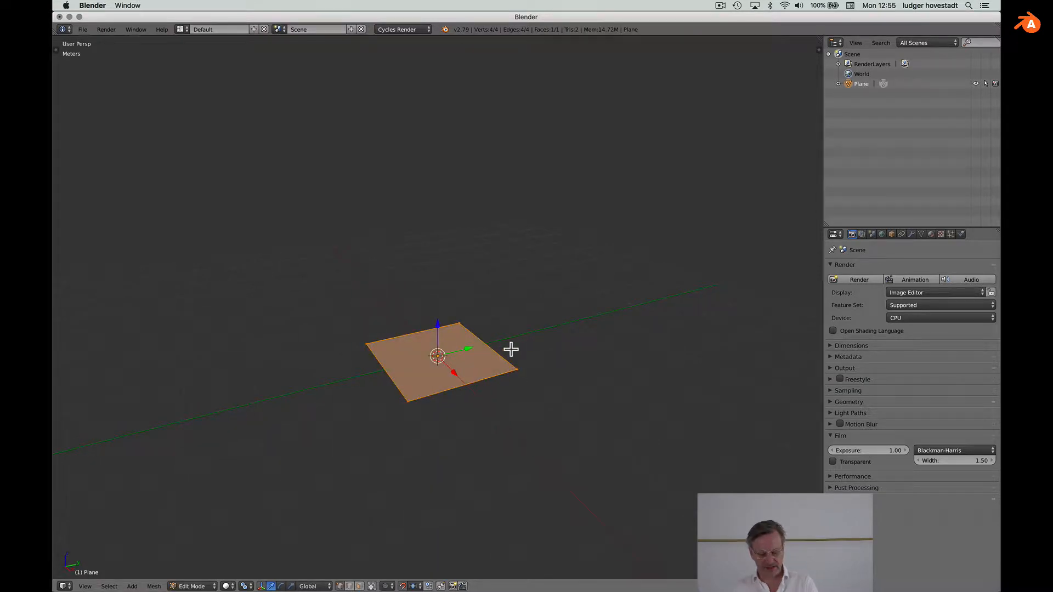
key("a")
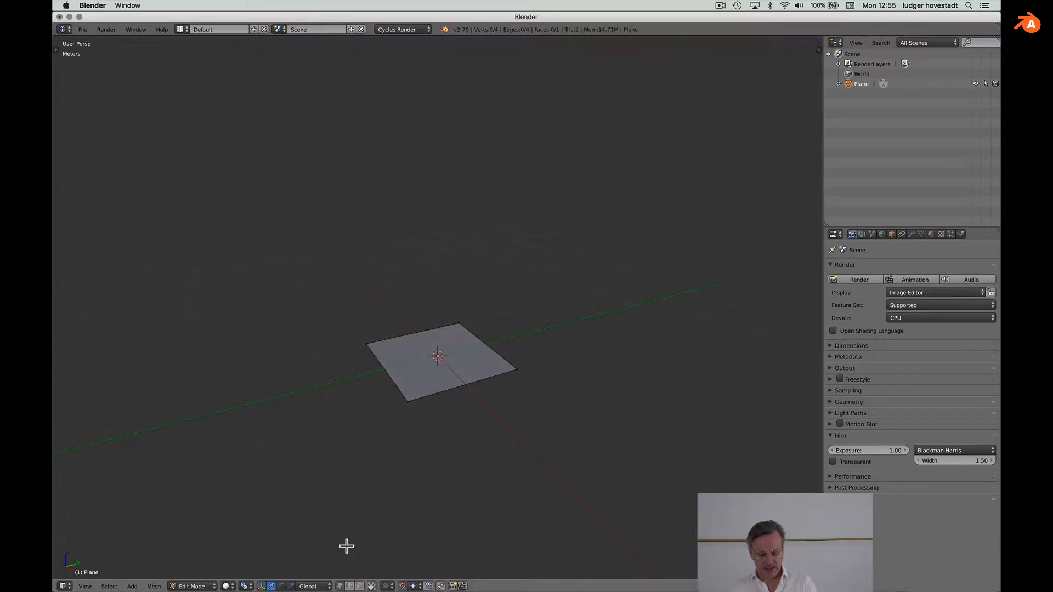
right_click(494, 354)
key("n")
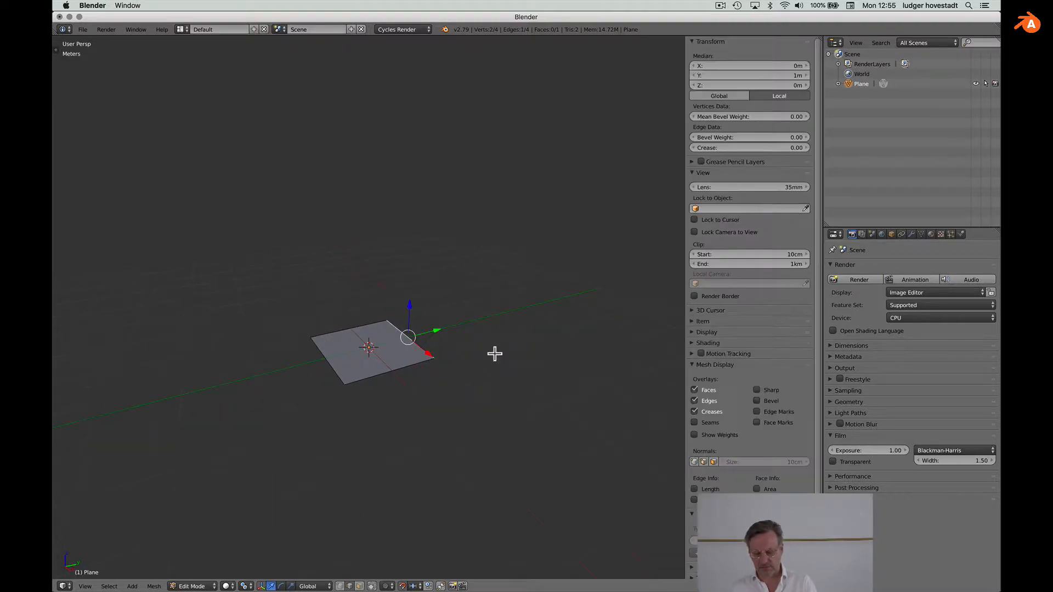
scroll(749, 274, "down", 1)
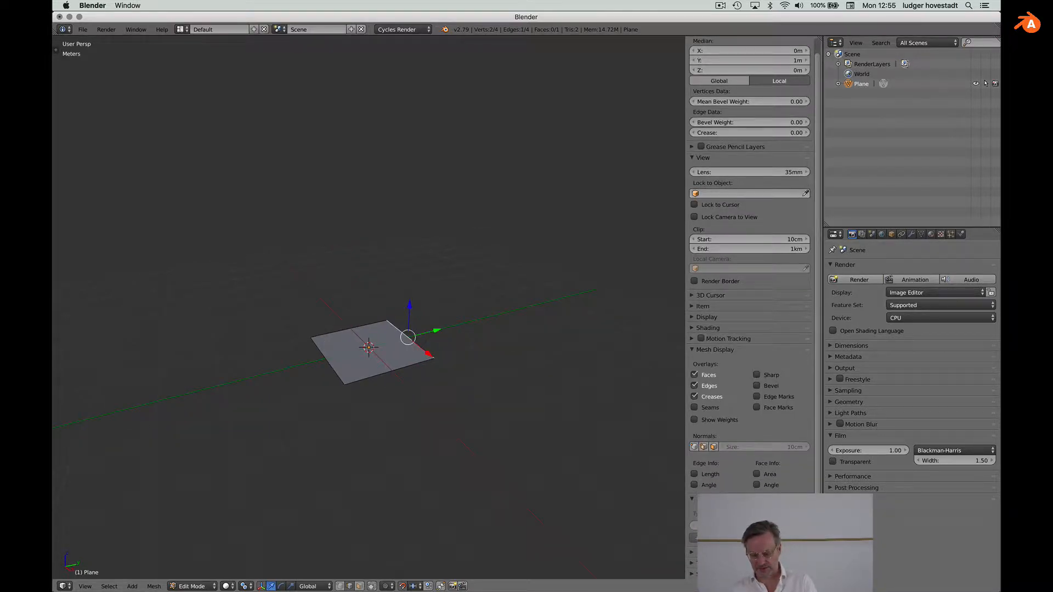
scroll(749, 306, "down", 1)
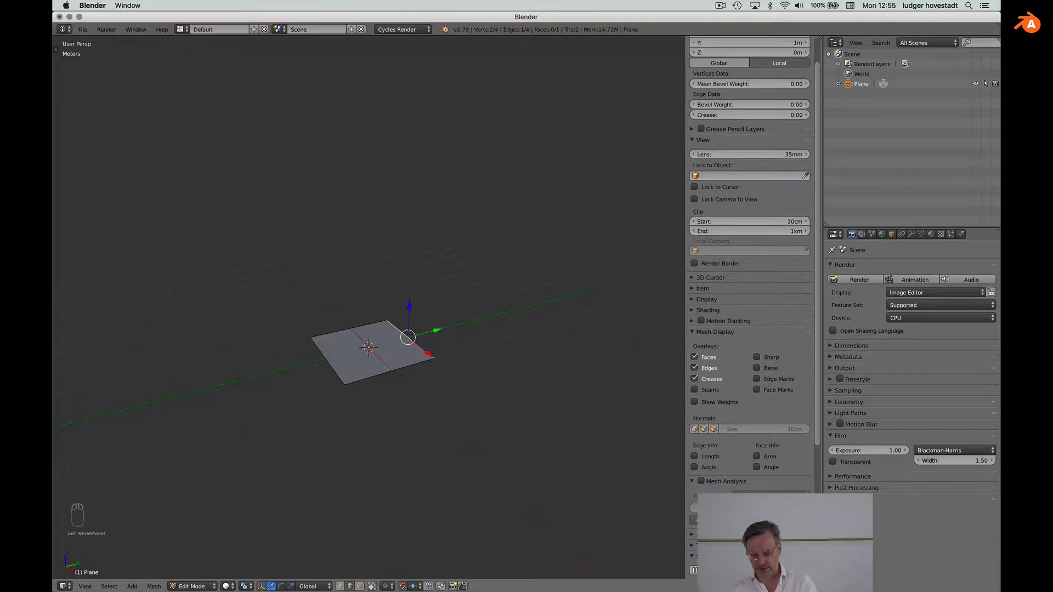
key("n")
key("e")
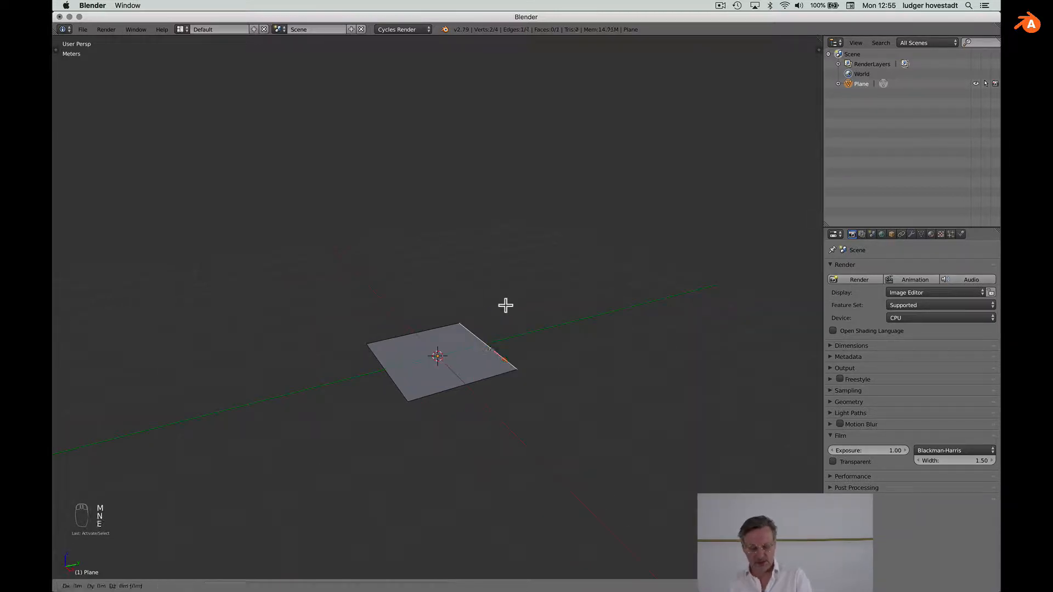
left_click(496, 269)
scroll(496, 268, "left", 5)
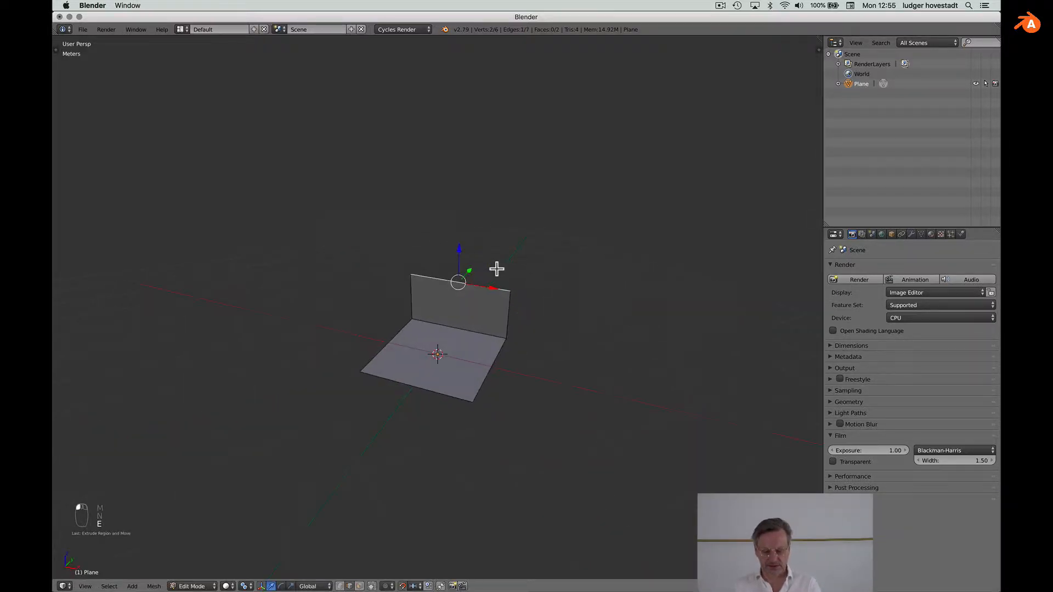
Create a new material for the plane with a Principled BSDF surface and name it "white standard".
left_click(928, 234)
left_click(884, 314)
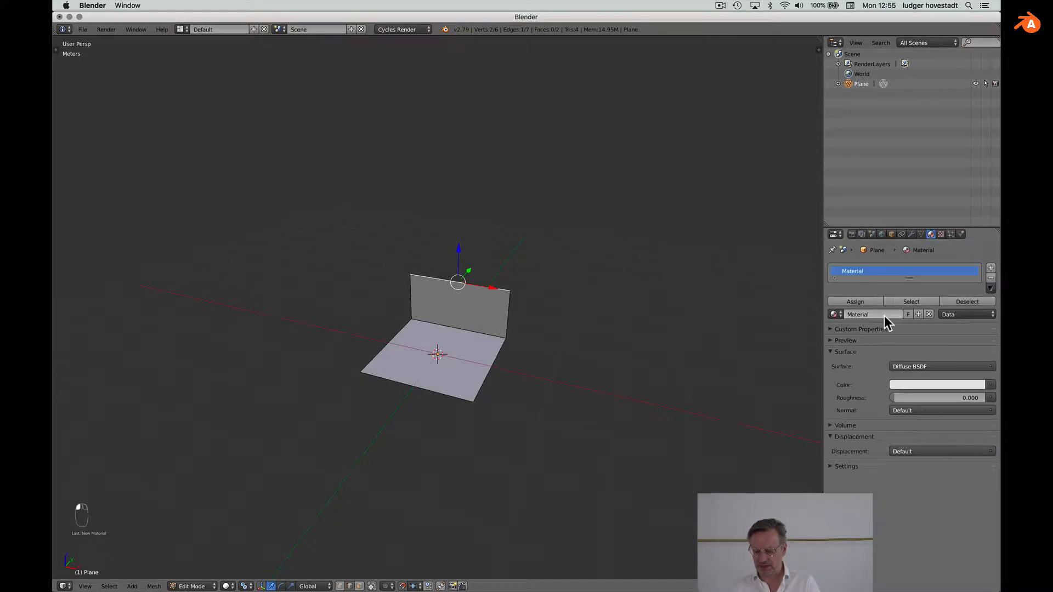
left_click(921, 366)
left_click(880, 265)
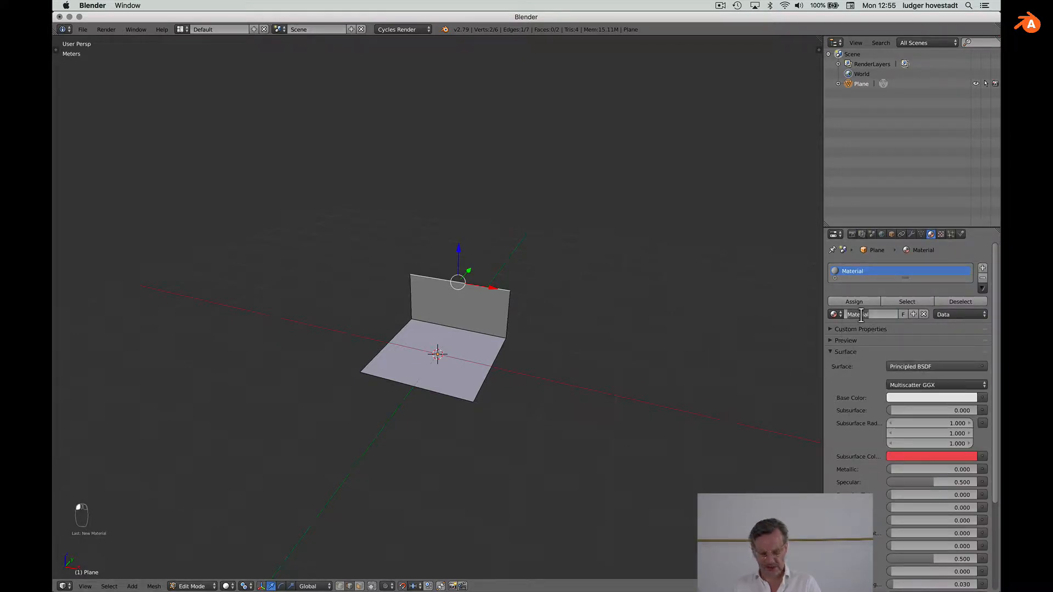
left_click(861, 314)
type("White")
key("Return")
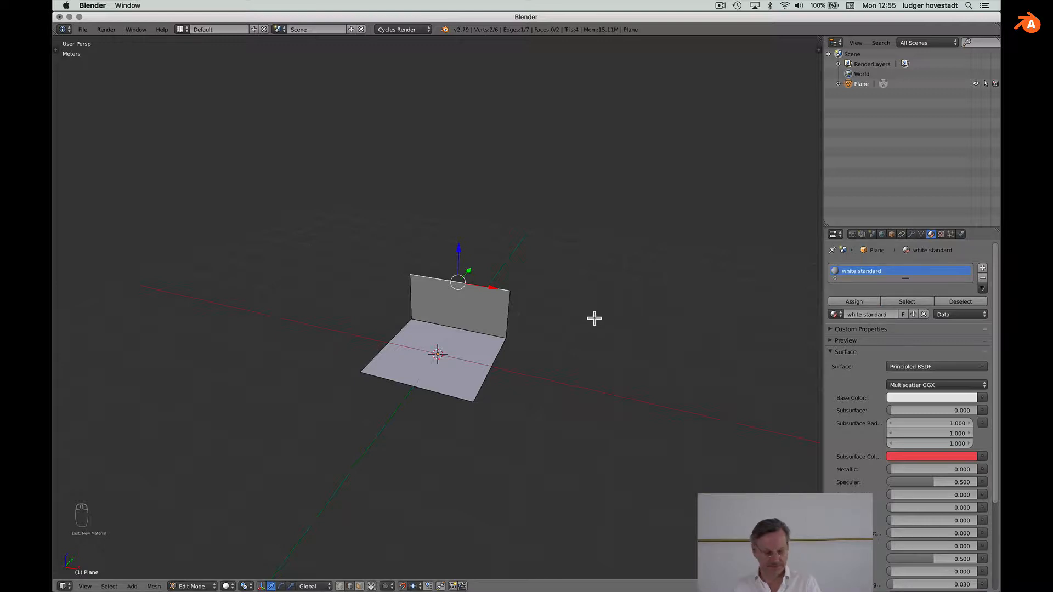
Return to Object Mode, add a spot lamp and raise it along Z well above the floor plane.
scroll(592, 318, "right", 5)
key("Tab")
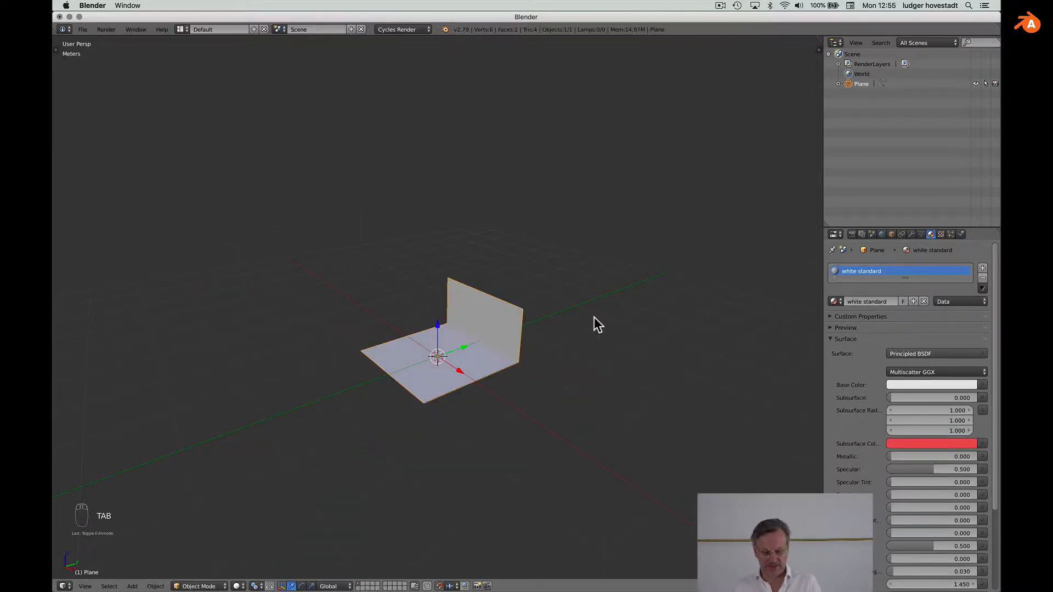
scroll(595, 320, "right", 3)
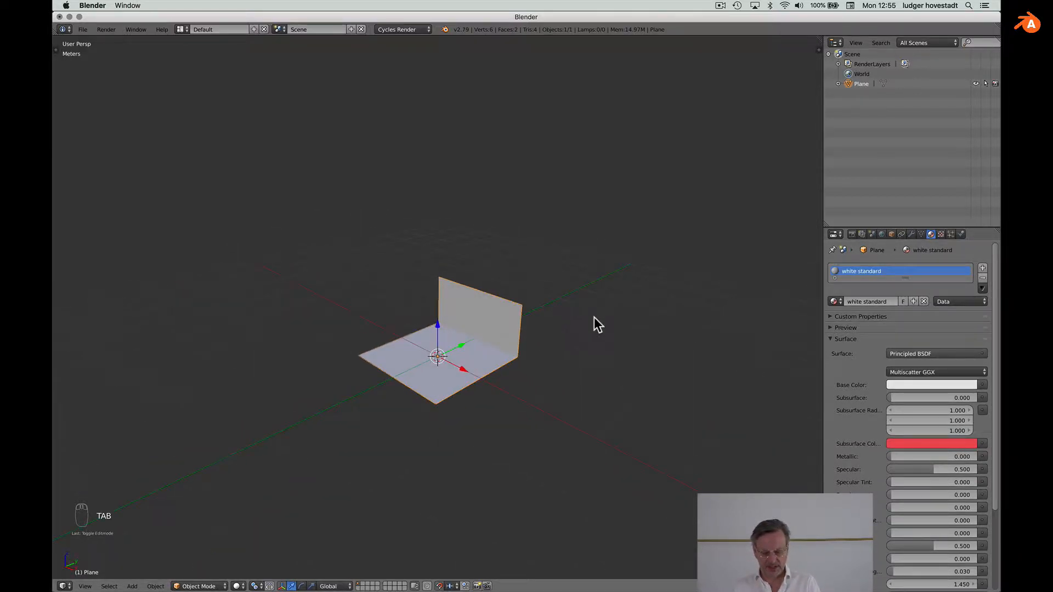
scroll(597, 325, "up", 3)
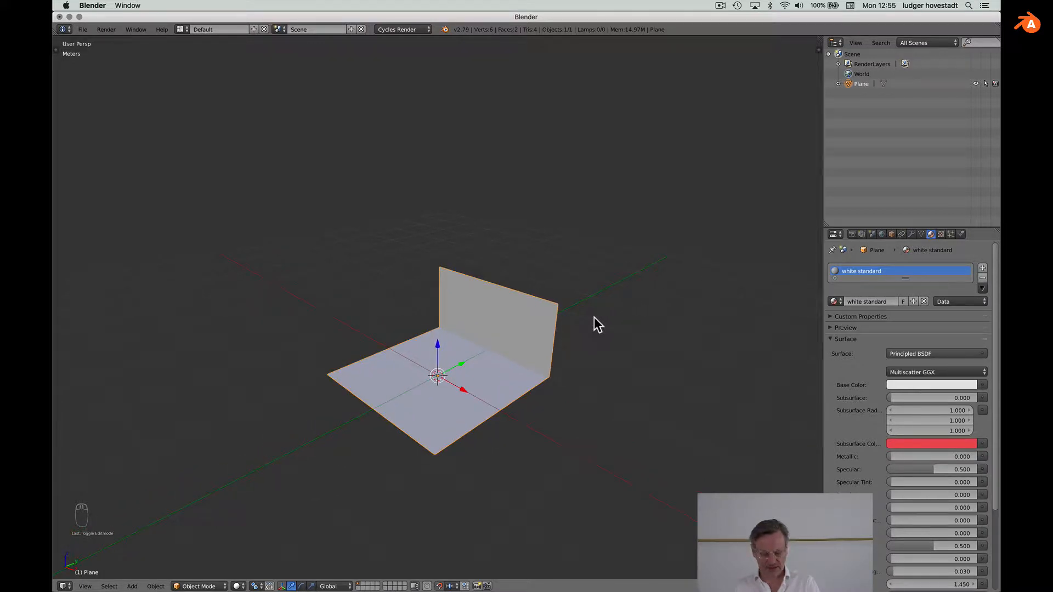
key("shift+a")
mouse_move(590, 431)
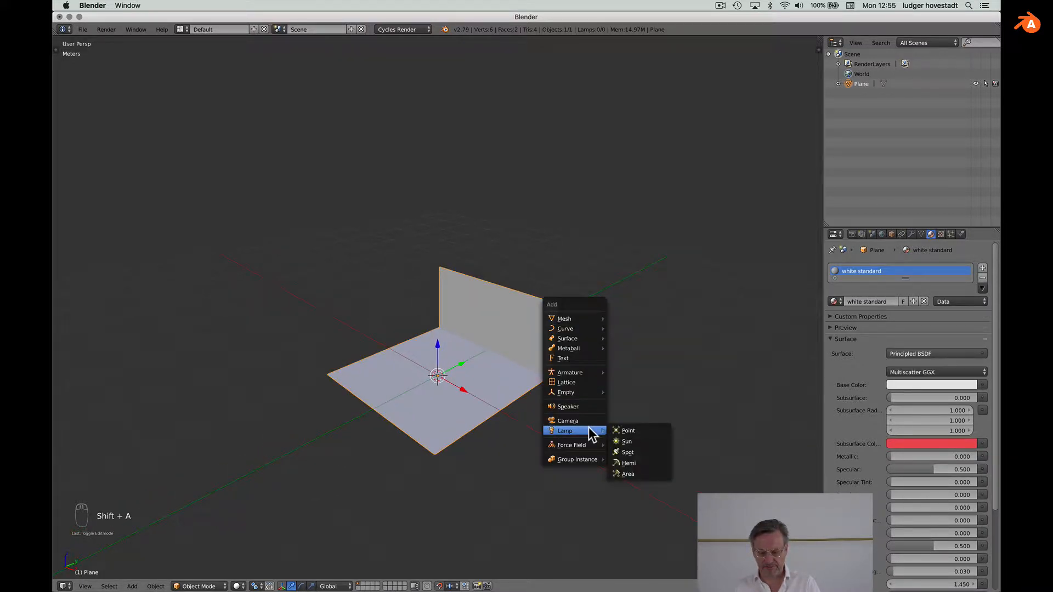
left_click(634, 449)
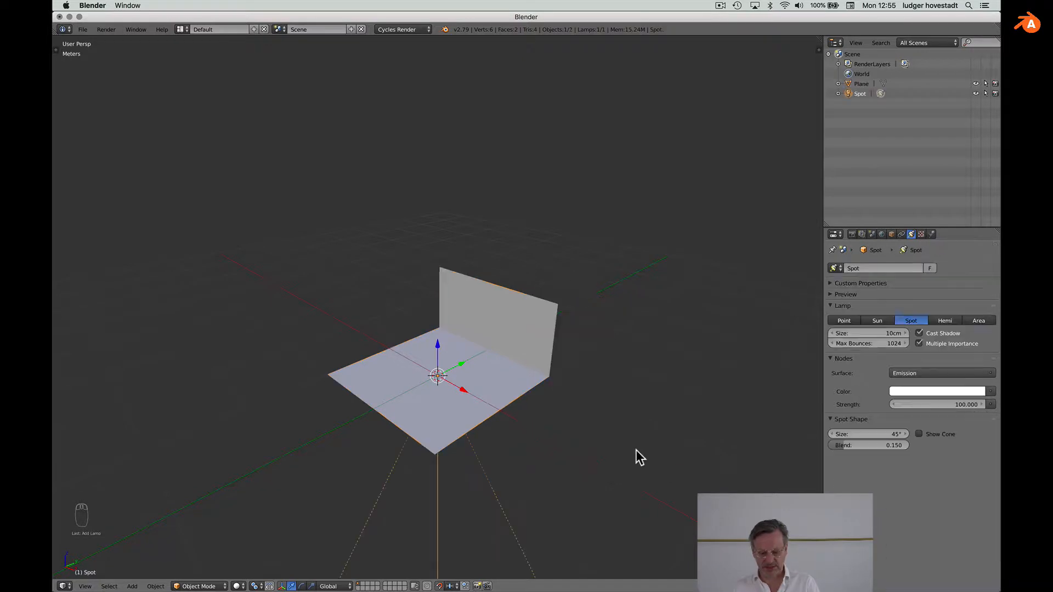
left_click_drag(436, 340, 441, 164)
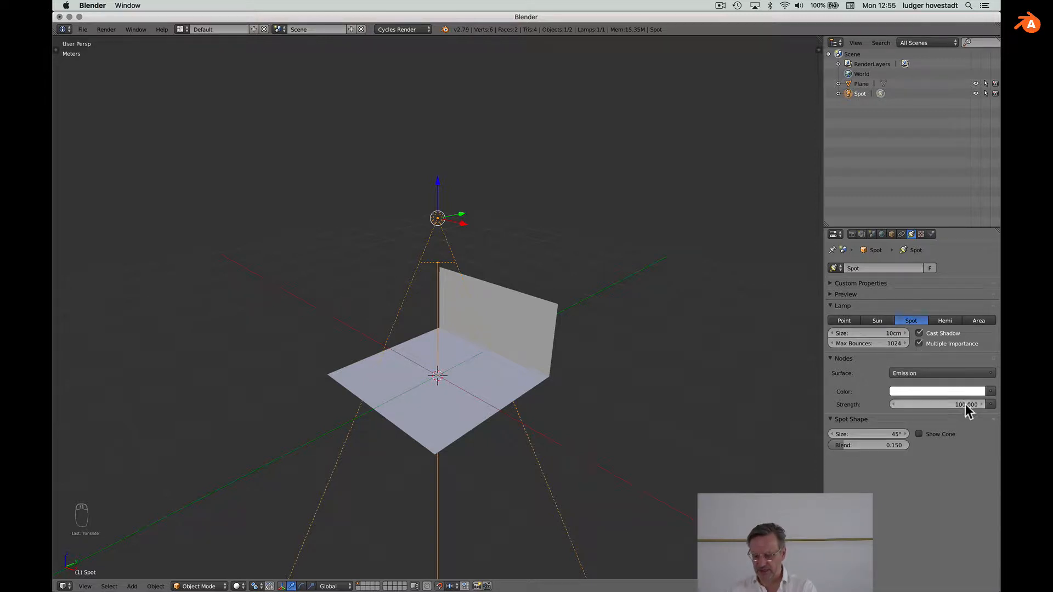
Narrow the spot lamp's beam size to 33.8° and show its cone in the viewport.
mouse_move(902, 437)
left_mouse_down()
mouse_move(877, 437)
mouse_move(923, 434)
mouse_move(894, 433)
left_mouse_up()
left_click(918, 433)
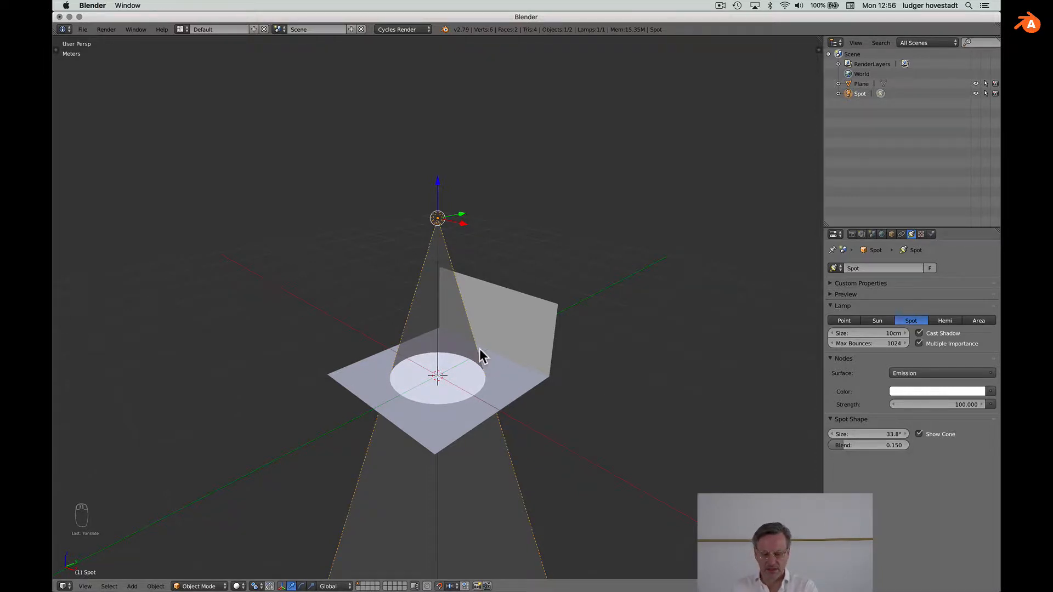
scroll(480, 348, "left", 5)
scroll(479, 349, "up", 2)
scroll(480, 348, "left", 3)
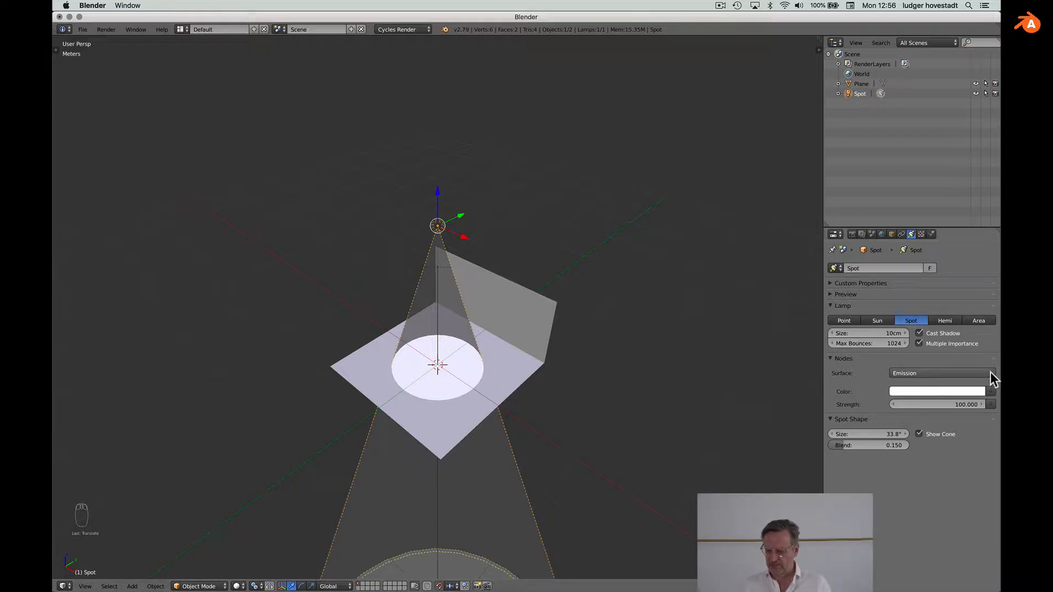
Split the 3D view into two stacked areas and turn the upper one into a Node Editor.
left_click_drag(818, 38, 799, 256)
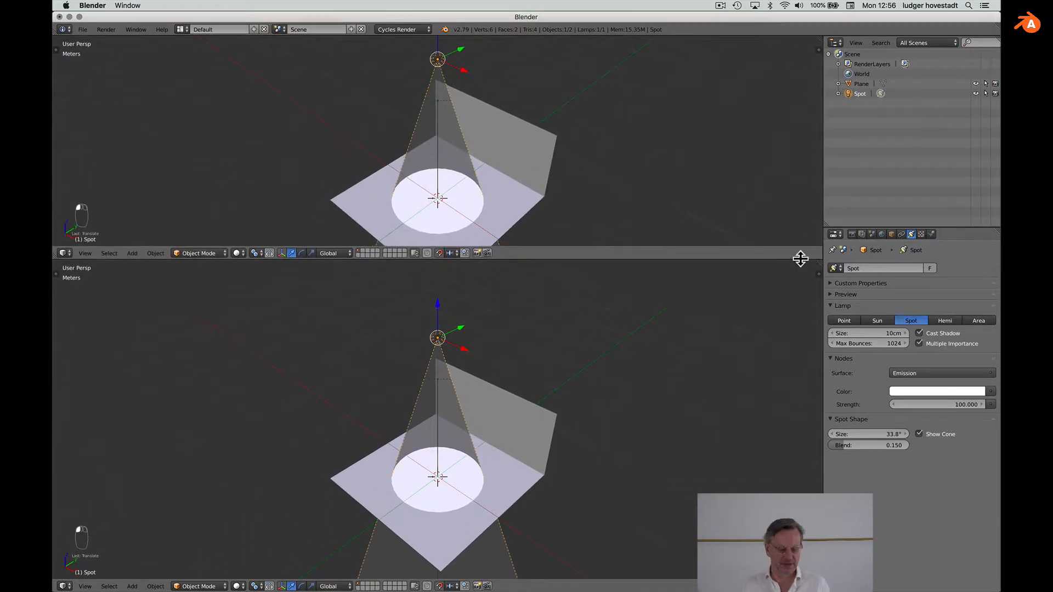
left_click(65, 251)
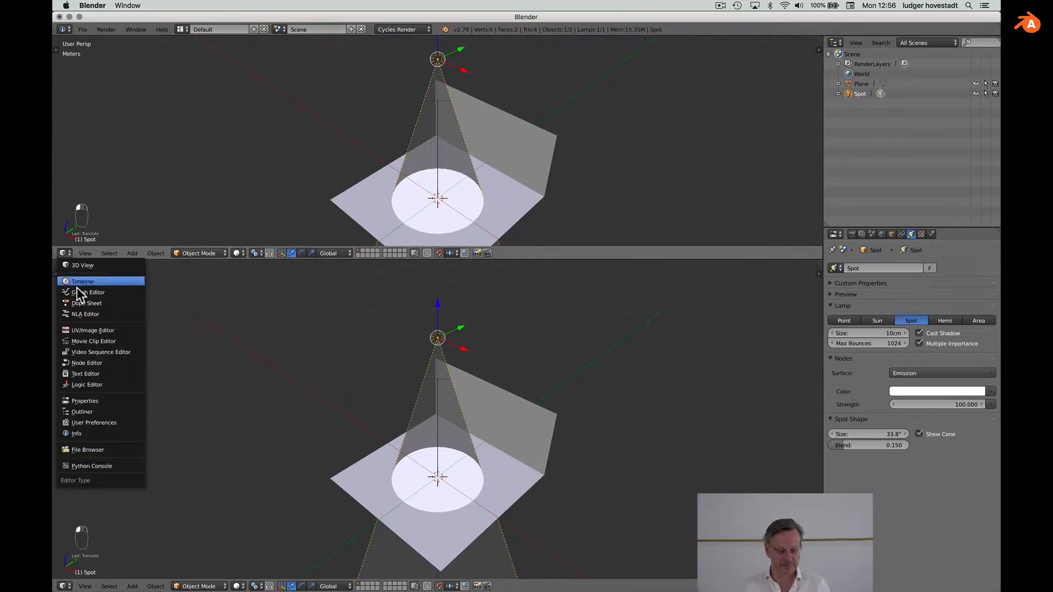
left_click(84, 362)
scroll(364, 183, "up", 5)
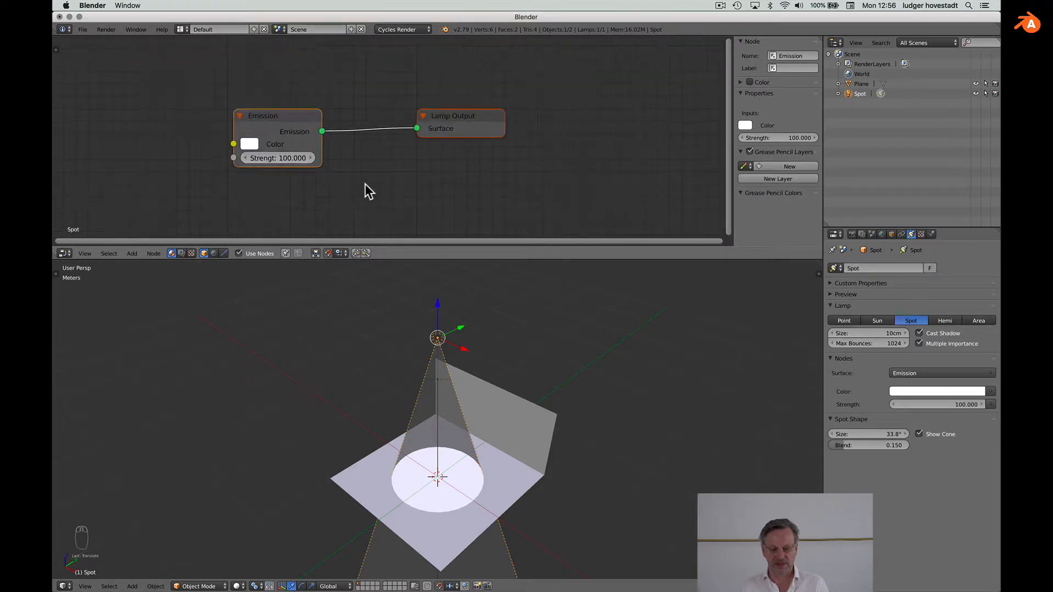
scroll(364, 183, "left", 5)
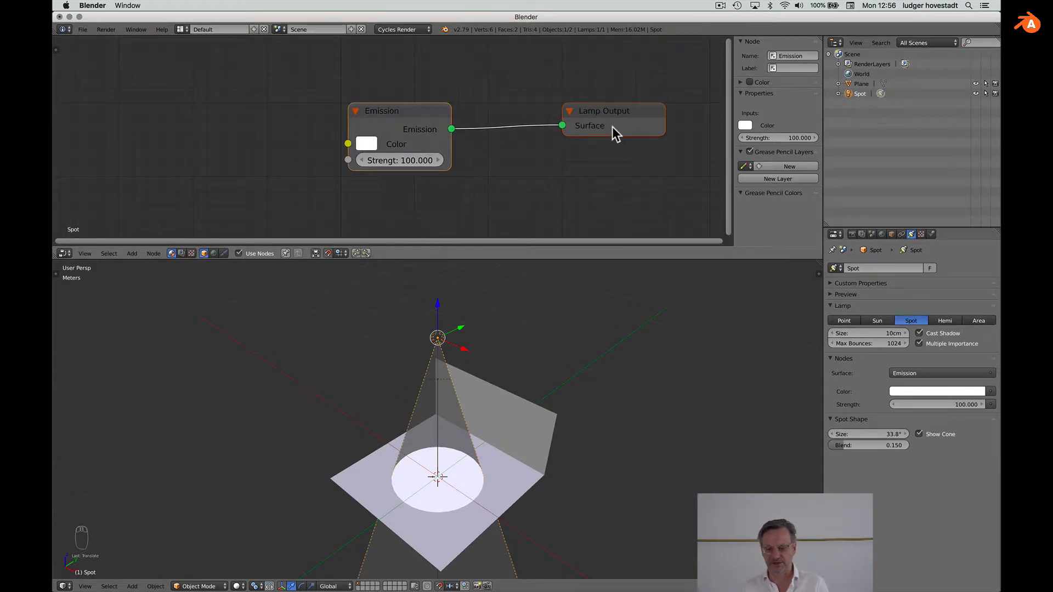
Move the Lamp Output and Emission nodes to the right to make room in front of them.
scroll(398, 115, "down", 4)
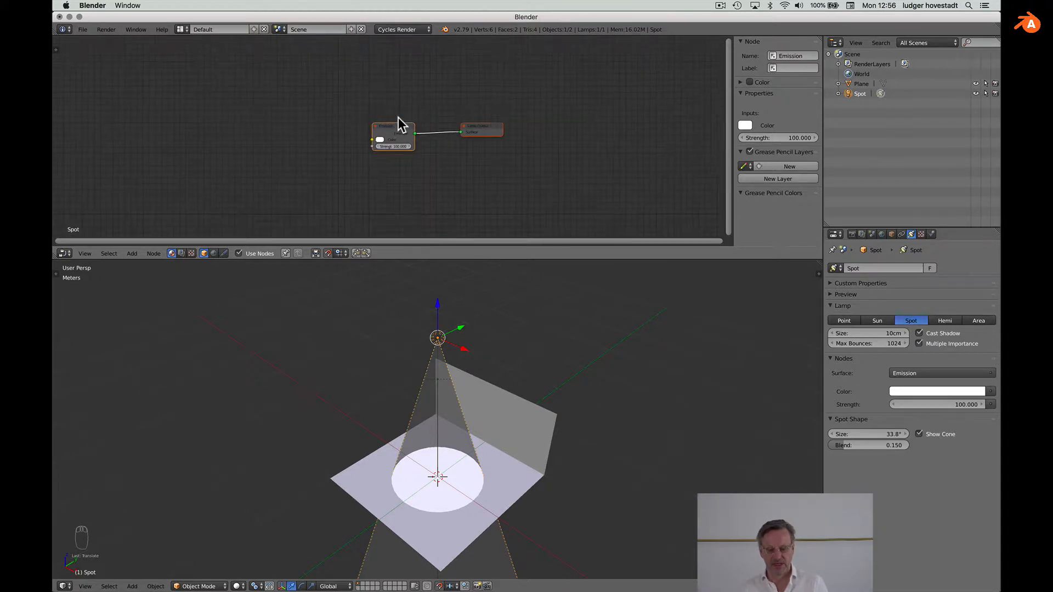
mouse_move(397, 125)
left_mouse_down()
mouse_move(534, 110)
mouse_move(389, 109)
left_mouse_up()
left_click_drag(478, 126, 598, 126)
left_click_drag(397, 122, 504, 111)
Add a widened Image Texture node before the Emission node and connect its Color output to the Emission color.
key("shift+a")
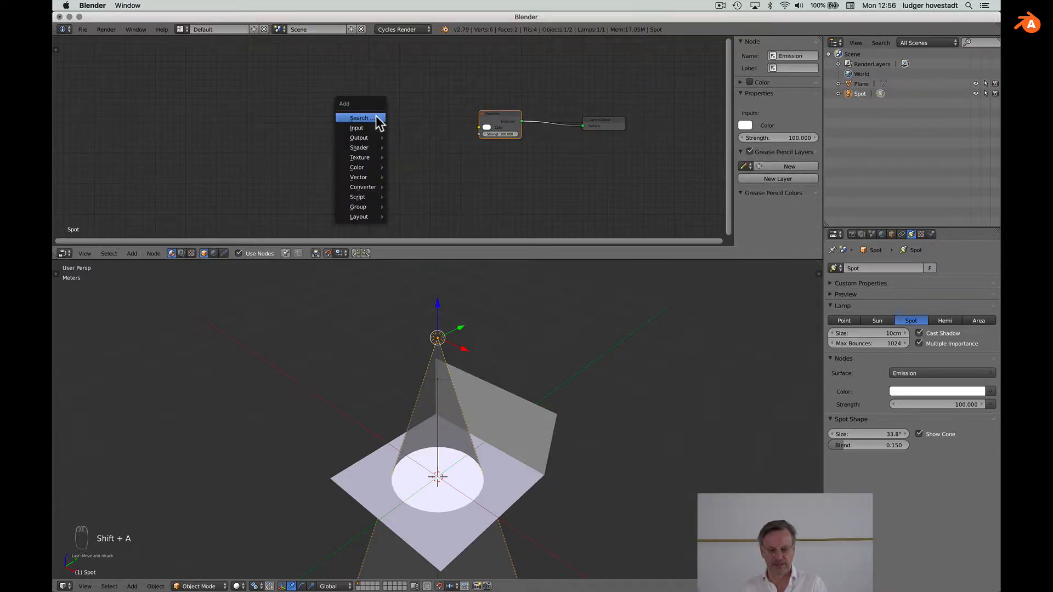
mouse_move(375, 162)
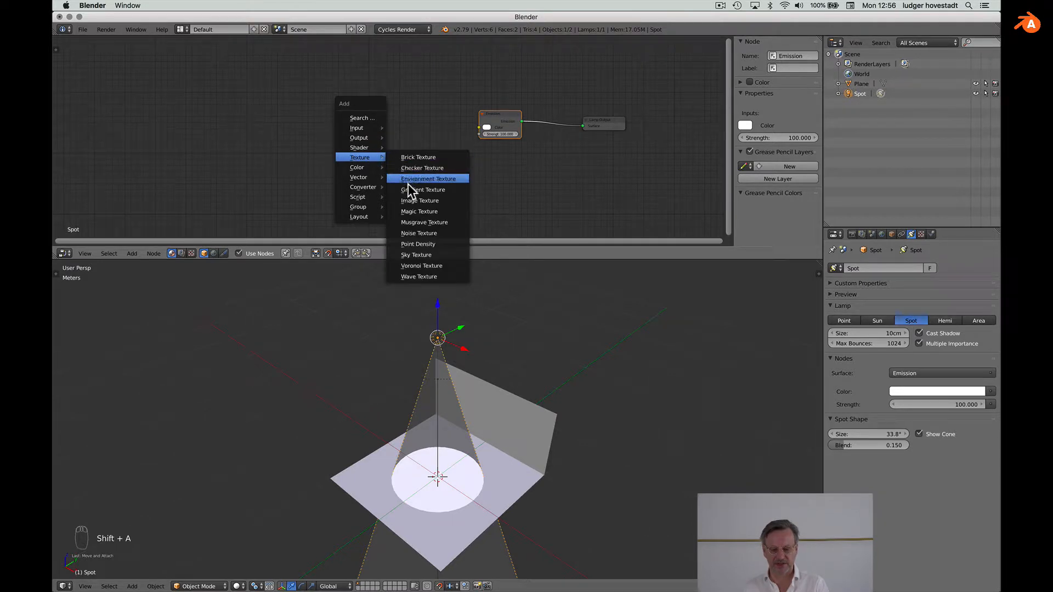
left_click(413, 201)
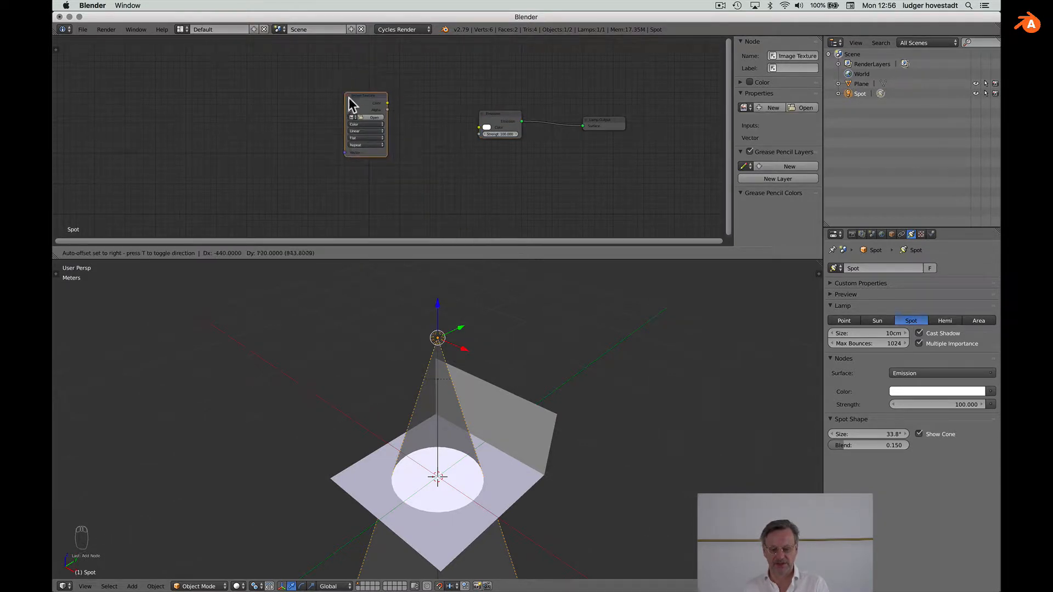
left_click(348, 98)
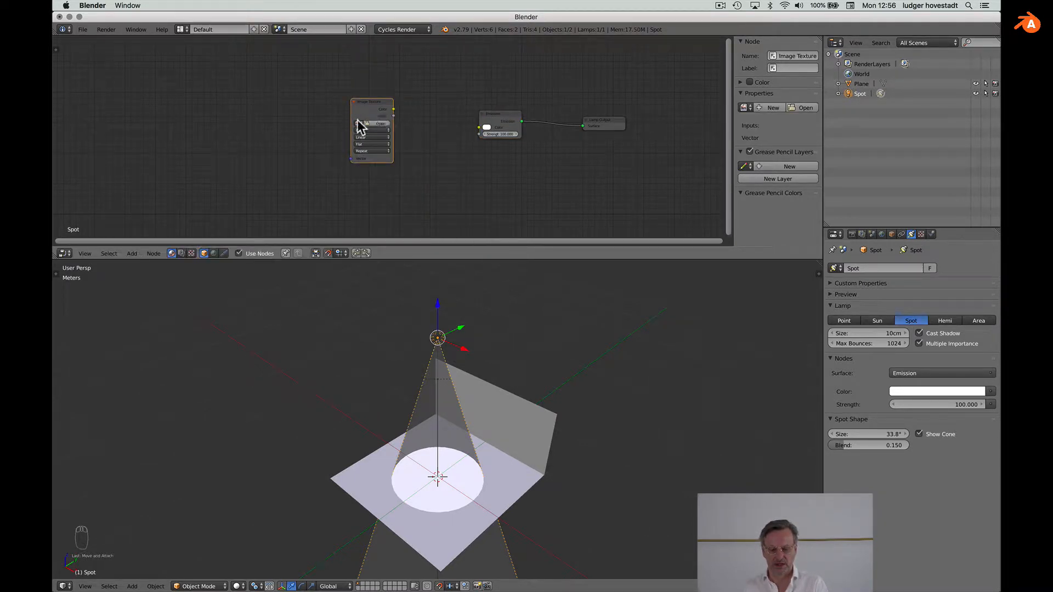
left_click_drag(350, 122, 289, 122)
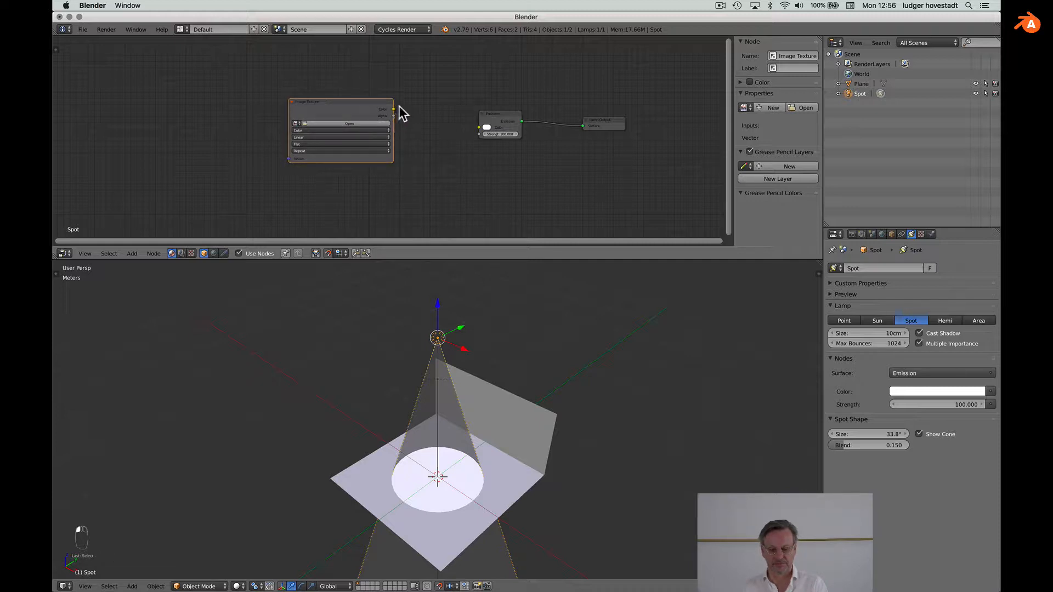
left_click_drag(393, 110, 478, 127)
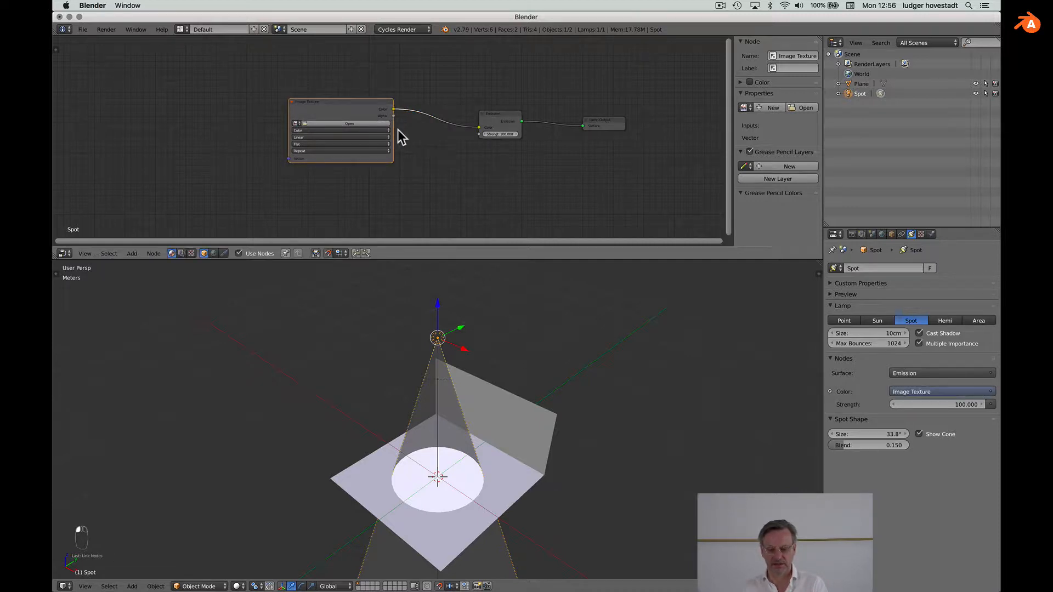
Load tintin.jpg from the "A56 applying images to models - projection" folder into the Image Texture node.
left_click(371, 123)
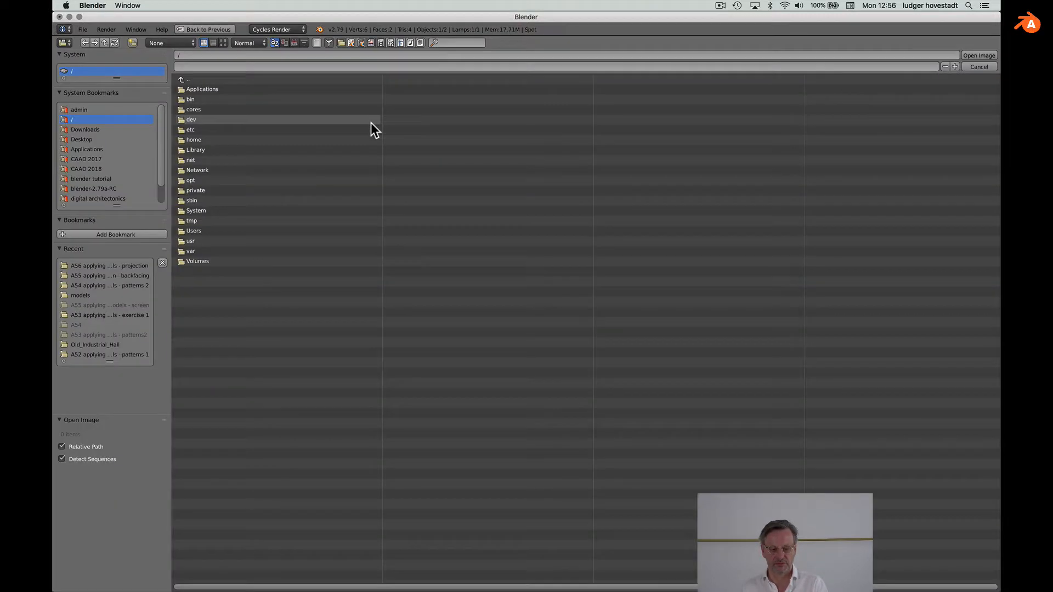
left_click(99, 179)
left_click(186, 98)
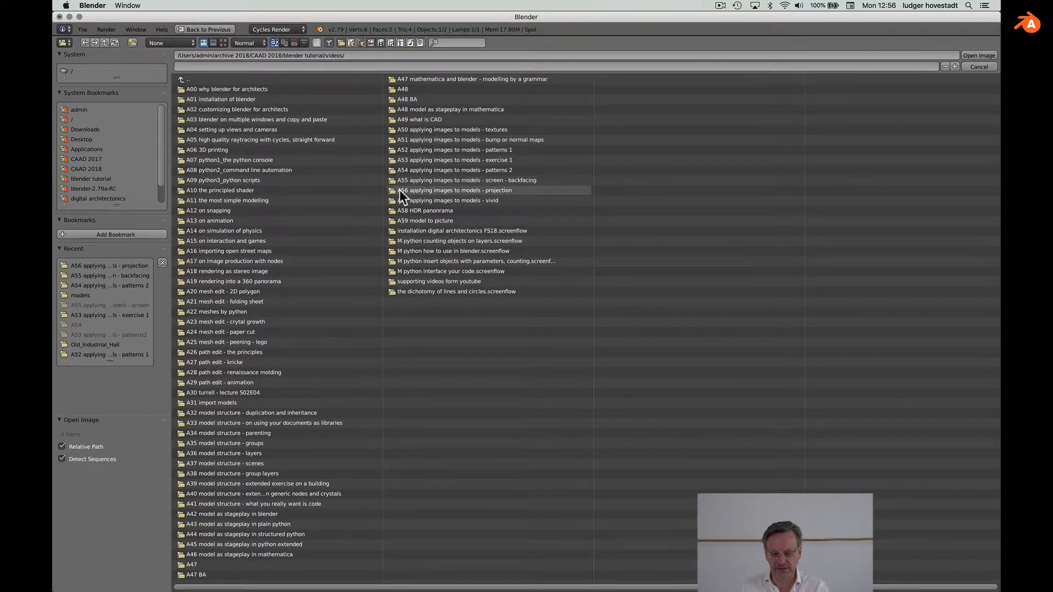
left_click(400, 189)
double_click(196, 90)
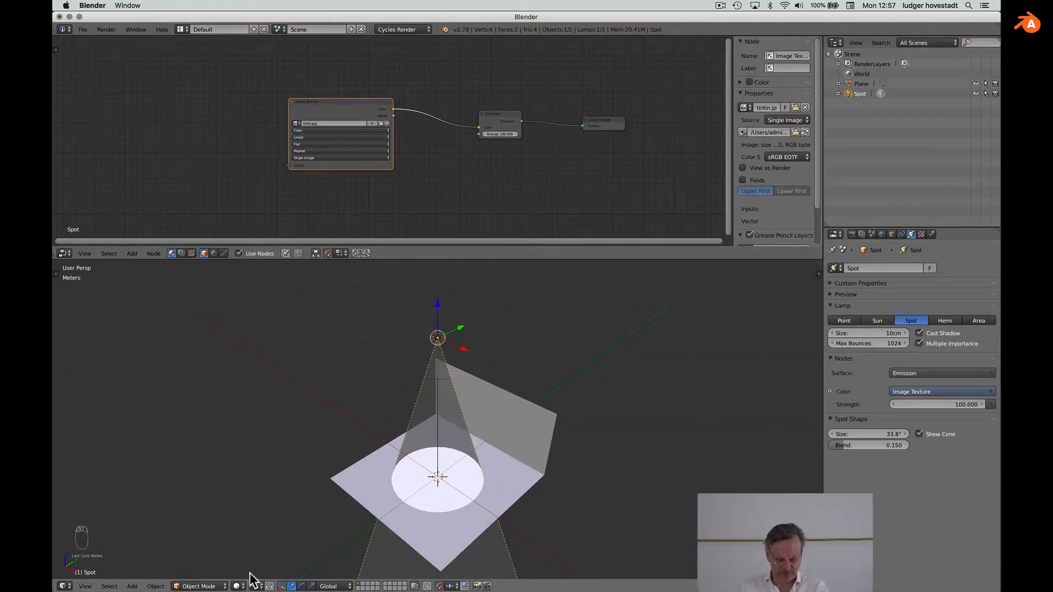
Preview the spot lamp's light in Rendered viewport shading and return the 3D view to Material shading.
left_click(239, 586)
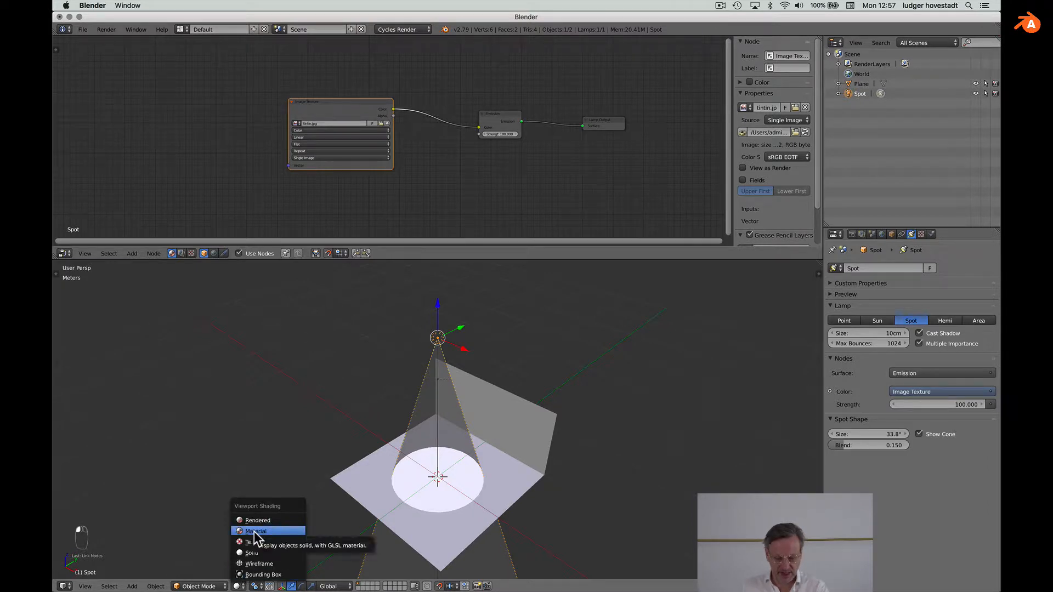
left_click(256, 529)
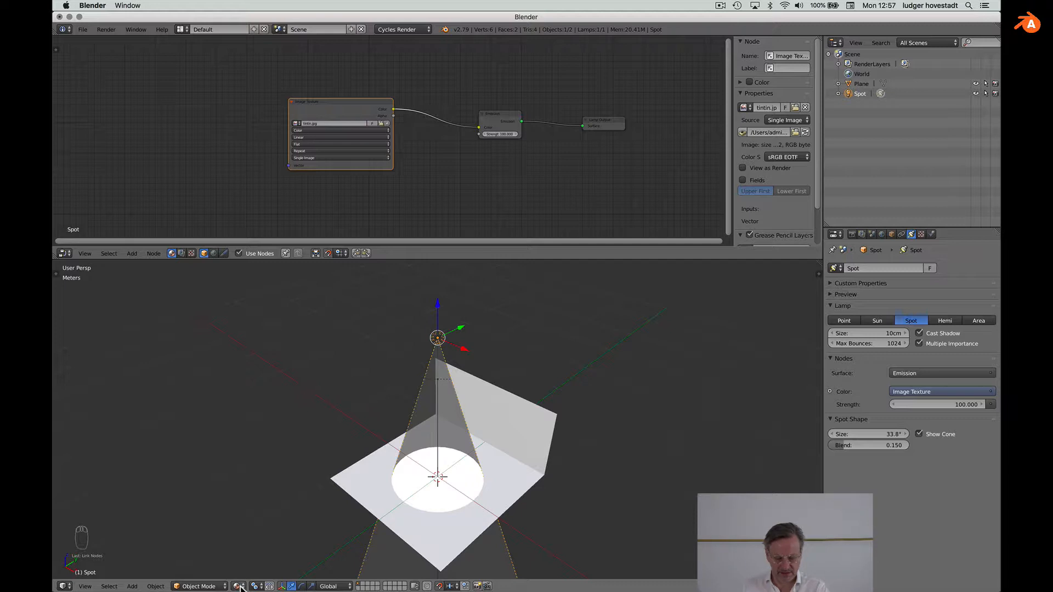
left_click(240, 586)
left_click(247, 521)
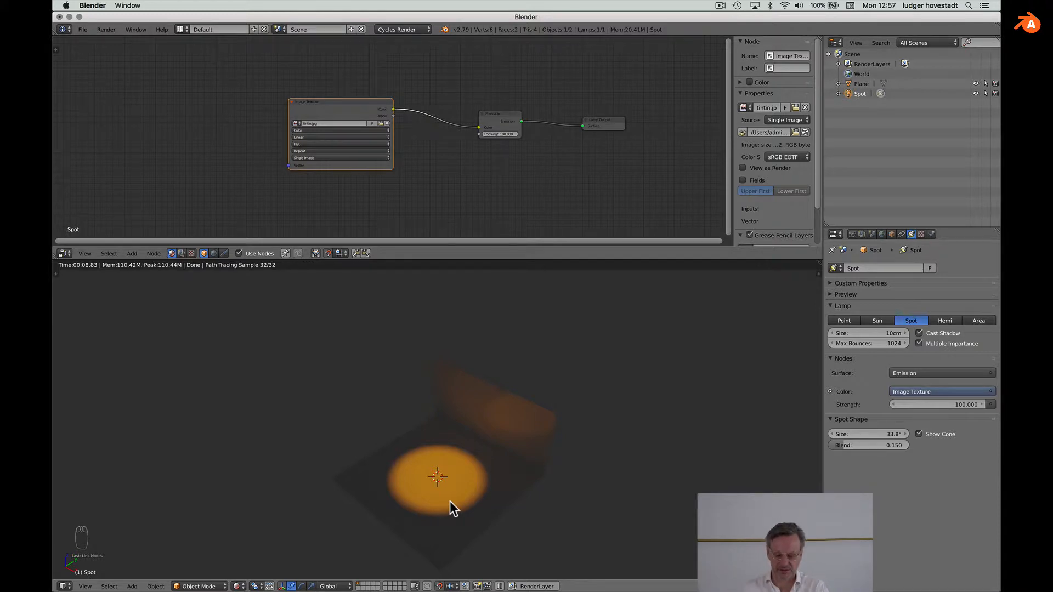
scroll(532, 446, "up", 1, "shift")
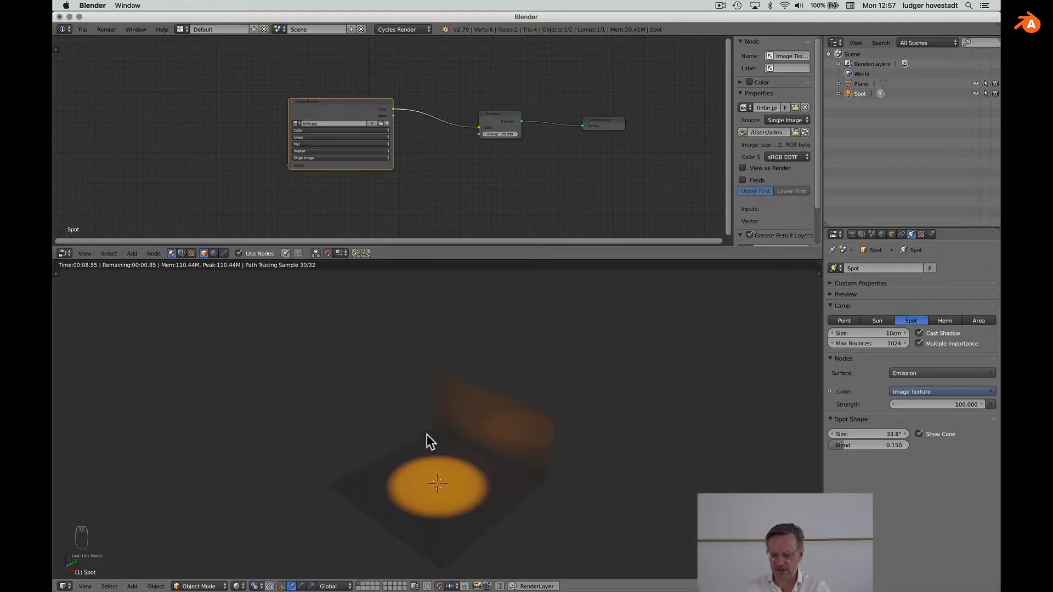
left_click(238, 587)
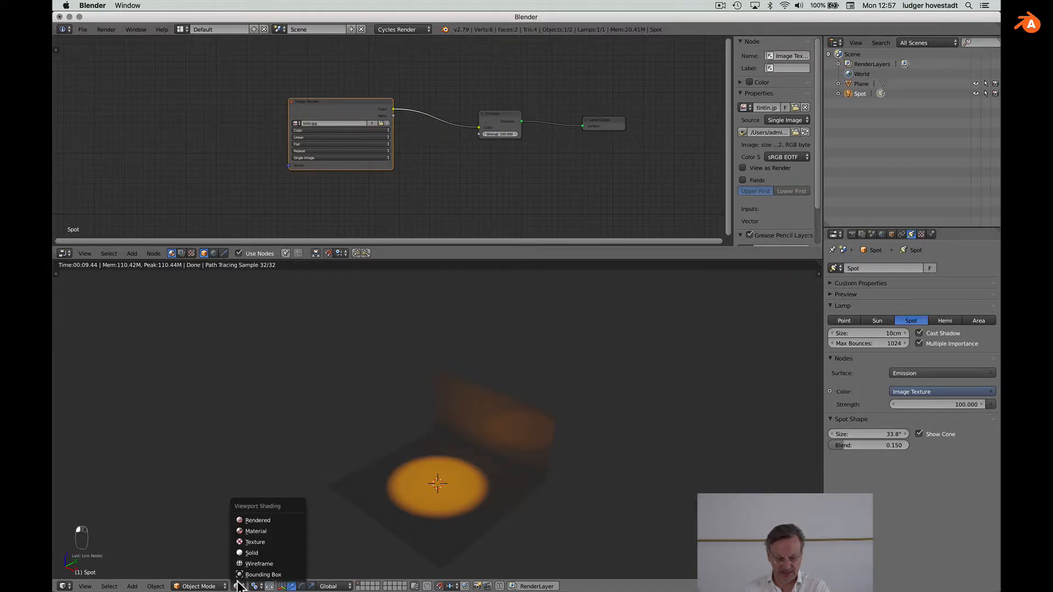
left_click(246, 529)
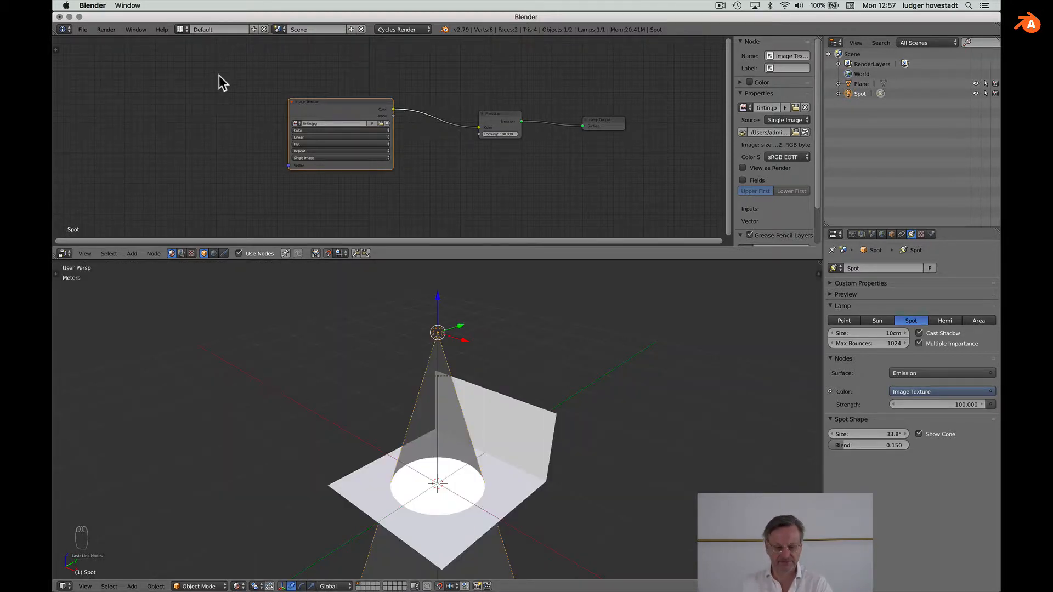
Add a Texture Coordinate node before the Image Texture node and connect its Normal output to the Vector input.
scroll(219, 75, "left", 5)
scroll(219, 75, "left", 2)
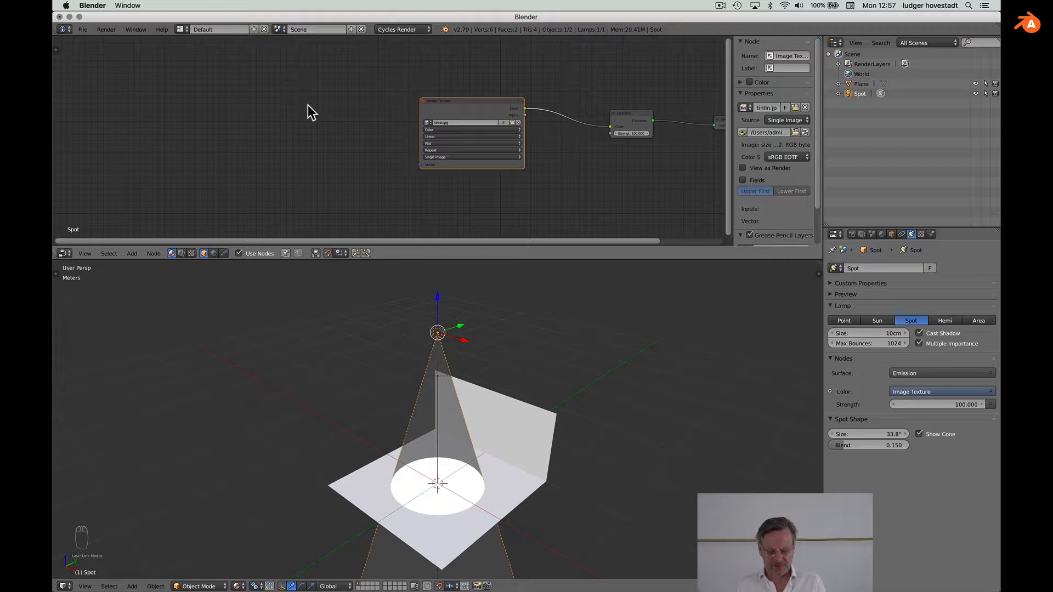
key("shift+a")
mouse_move(287, 120)
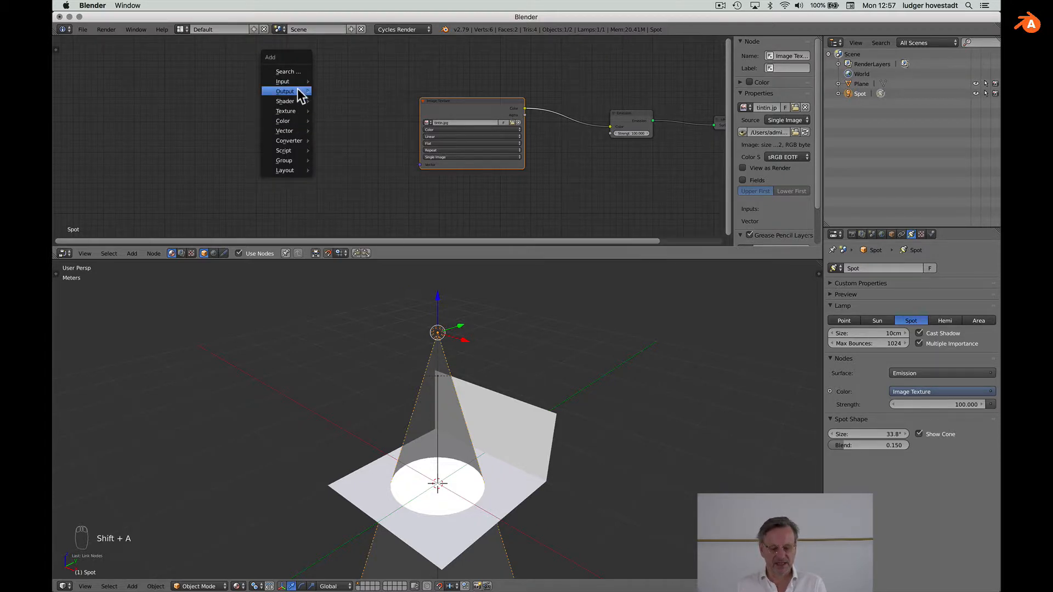
mouse_move(300, 83)
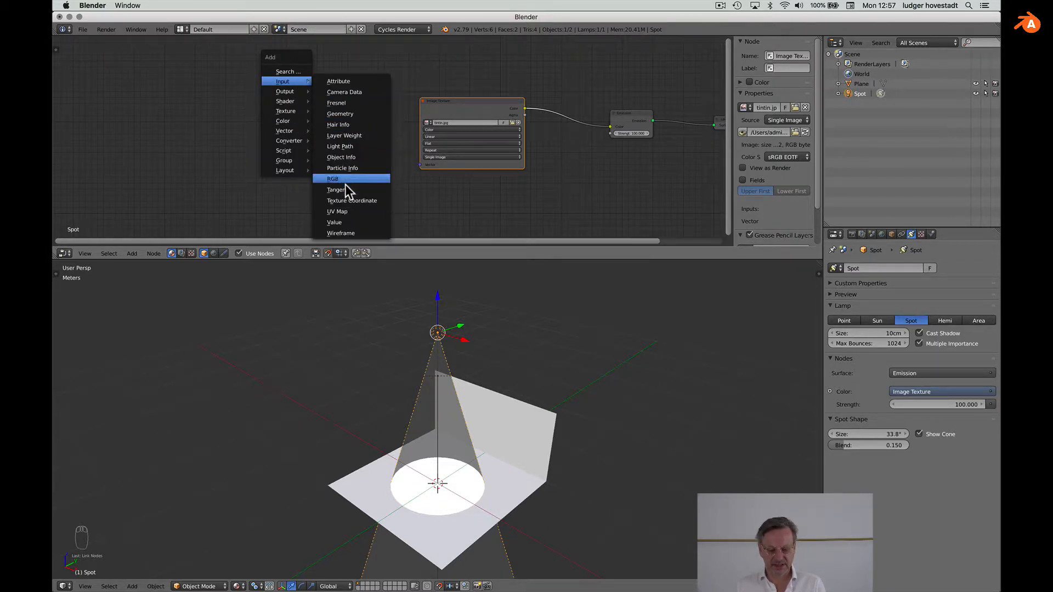
left_click(348, 200)
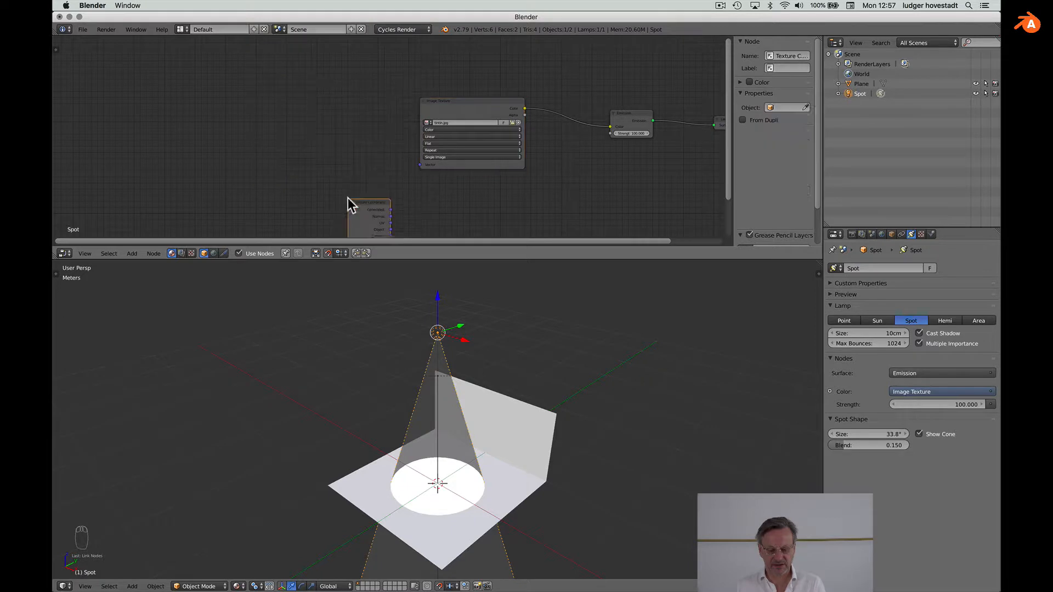
left_click(121, 78)
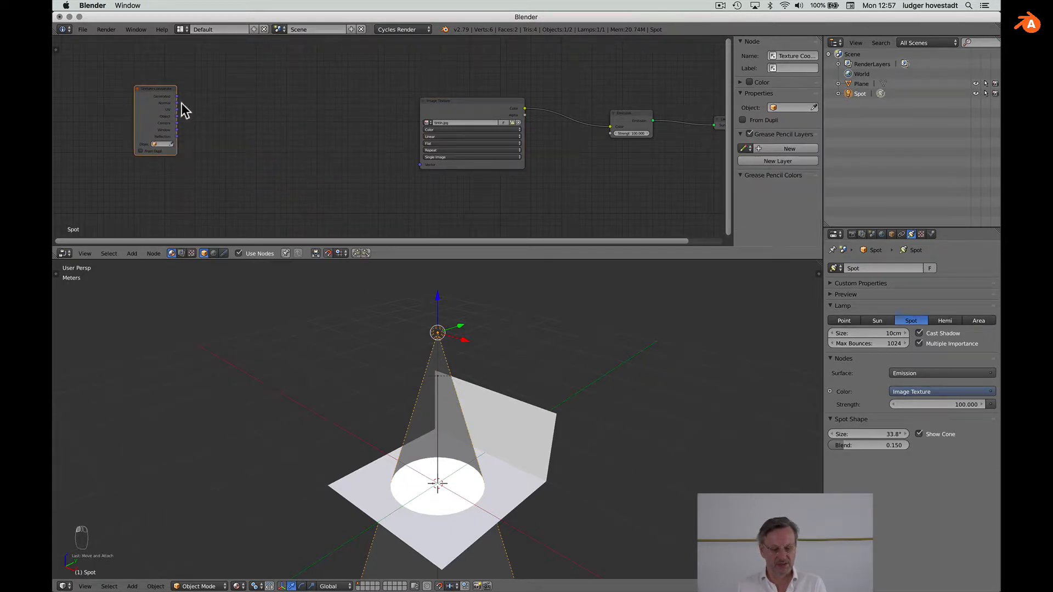
scroll(166, 103, "up", 4)
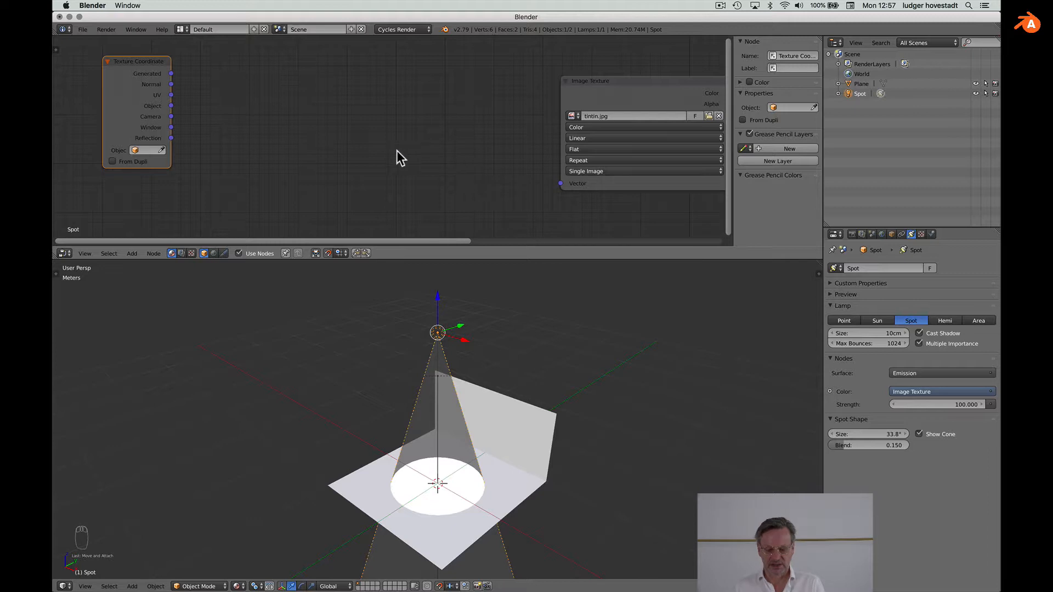
left_click_drag(171, 84, 561, 183)
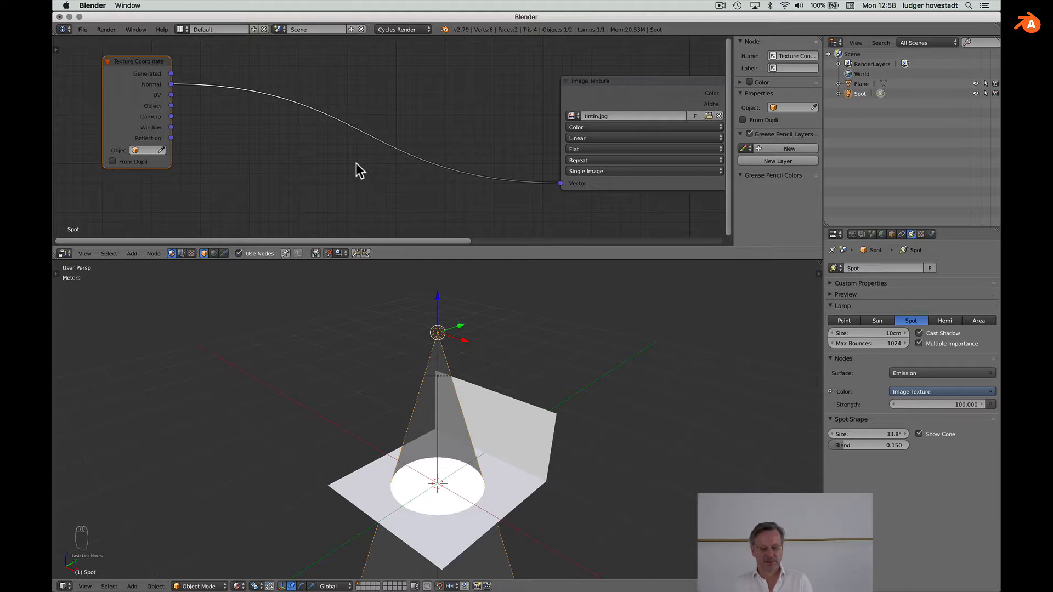
Display the 3D view in Rendered shading and set the spot lamp's size to 0 m after trying 50 cm.
left_click(236, 585)
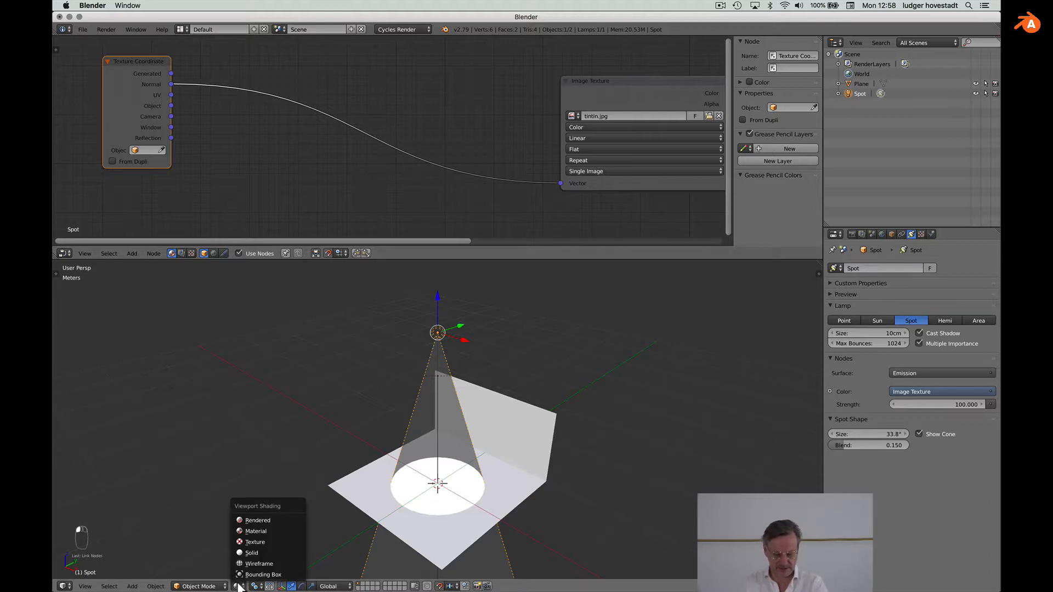
left_click(253, 521)
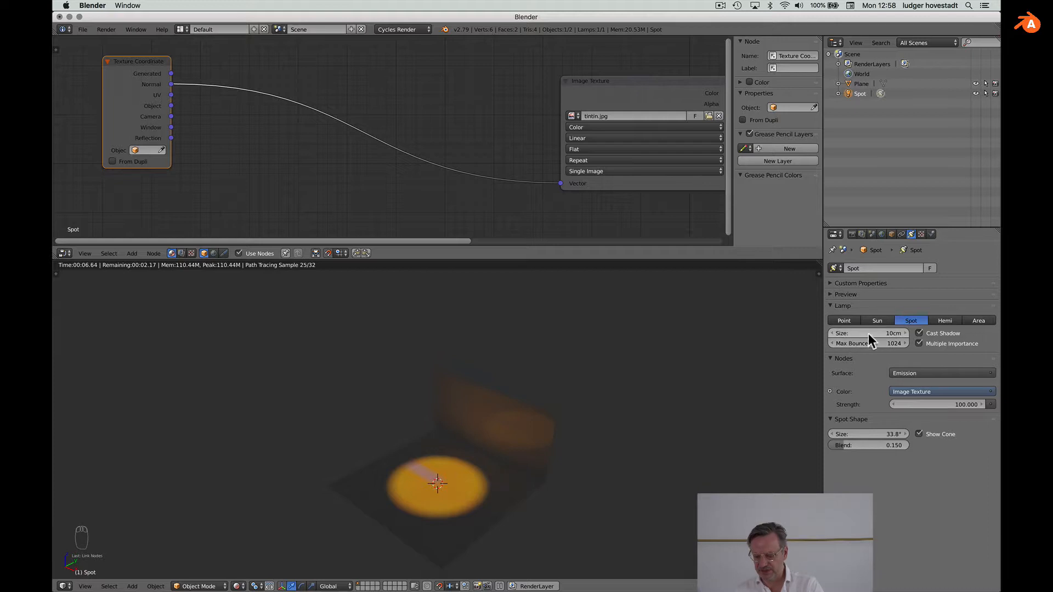
left_click(890, 334)
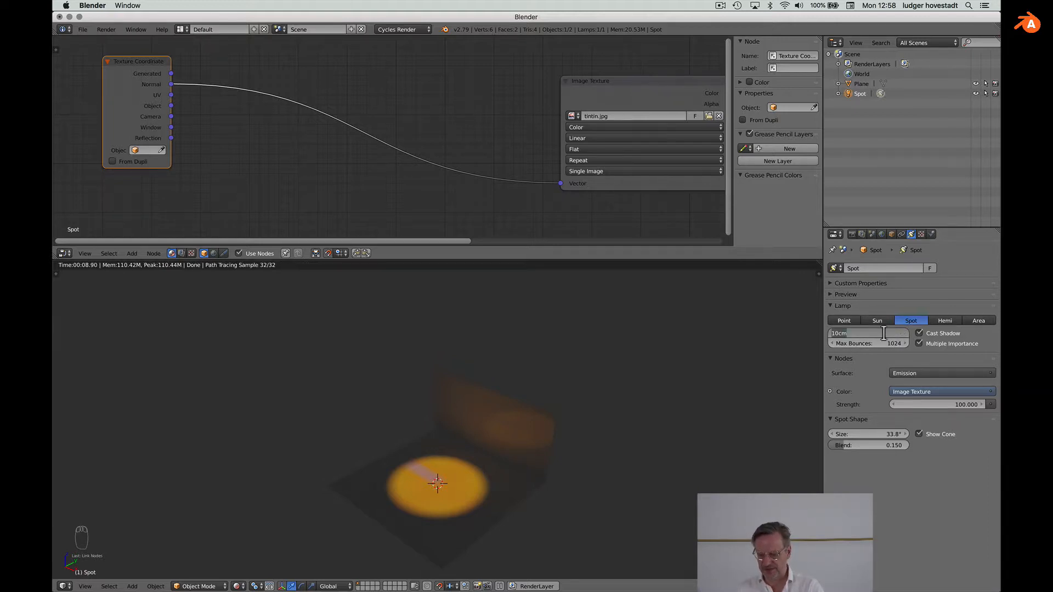
key("Return")
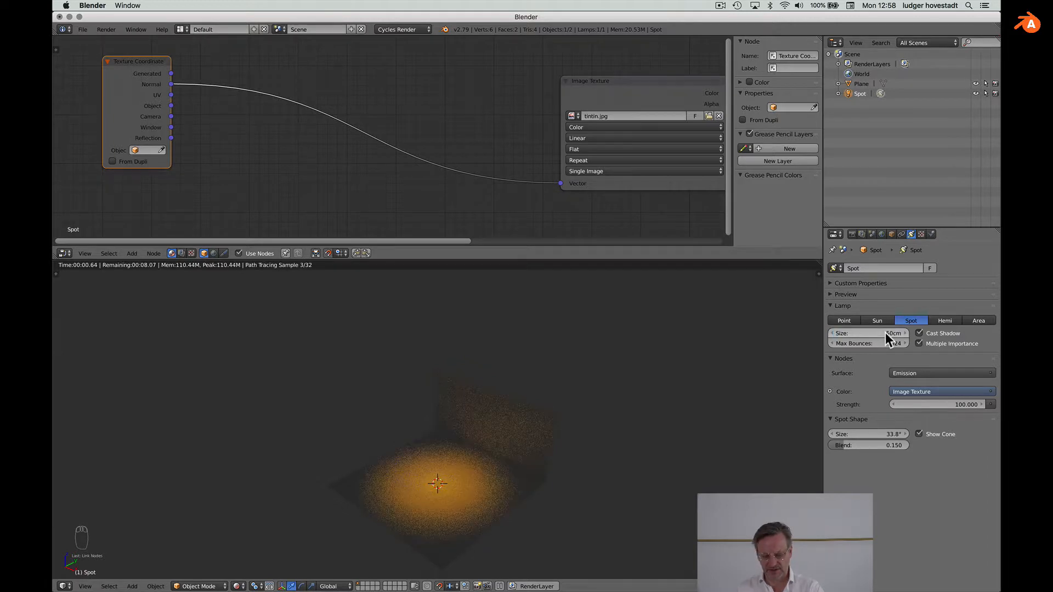
left_click(885, 333)
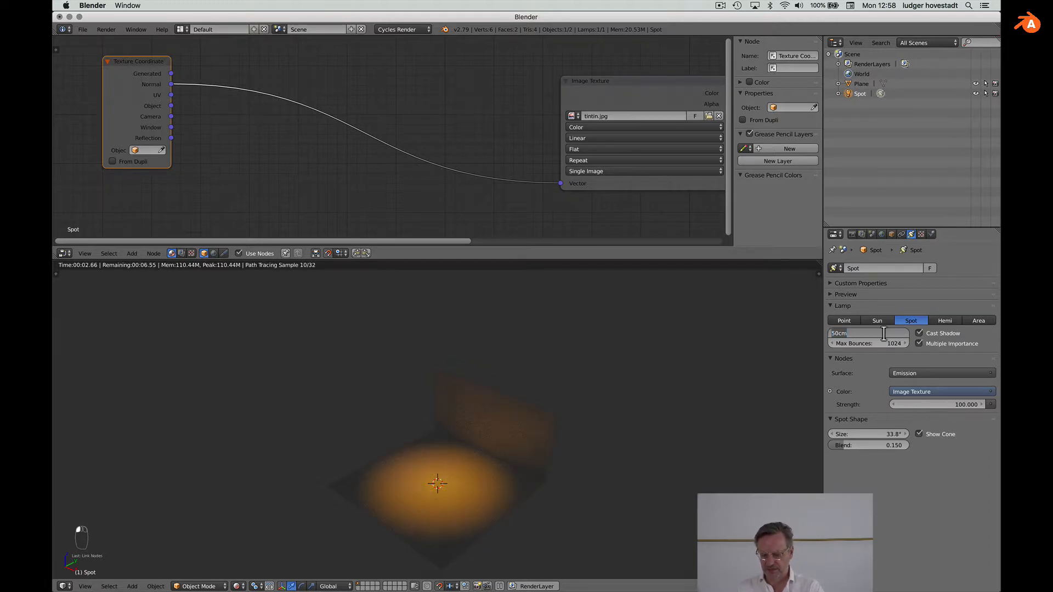
key("Return")
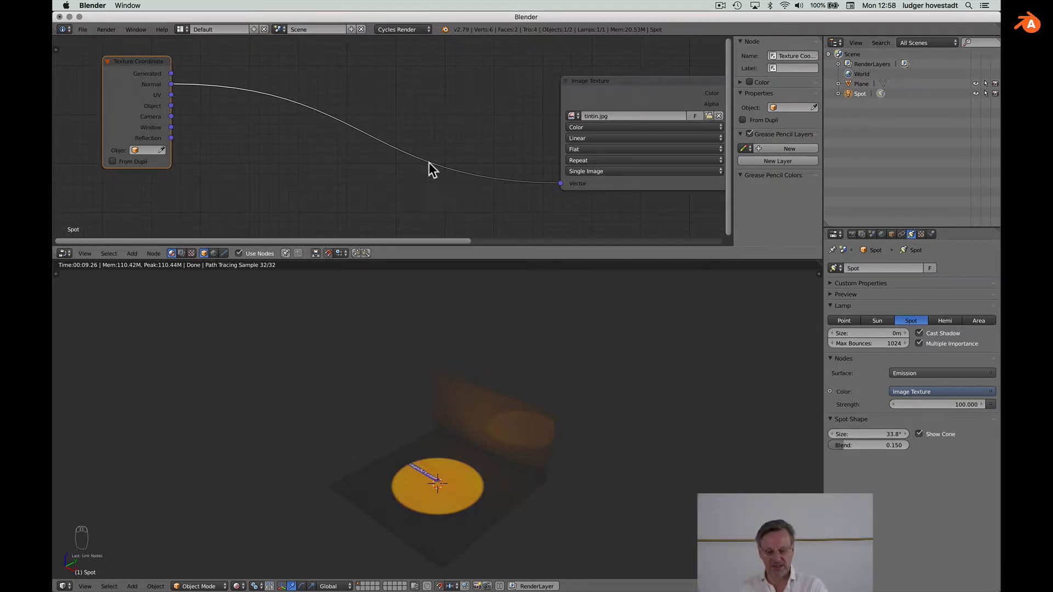
Insert a Mapping node into the link between the Texture Coordinate and Image Texture nodes.
key("shift+a")
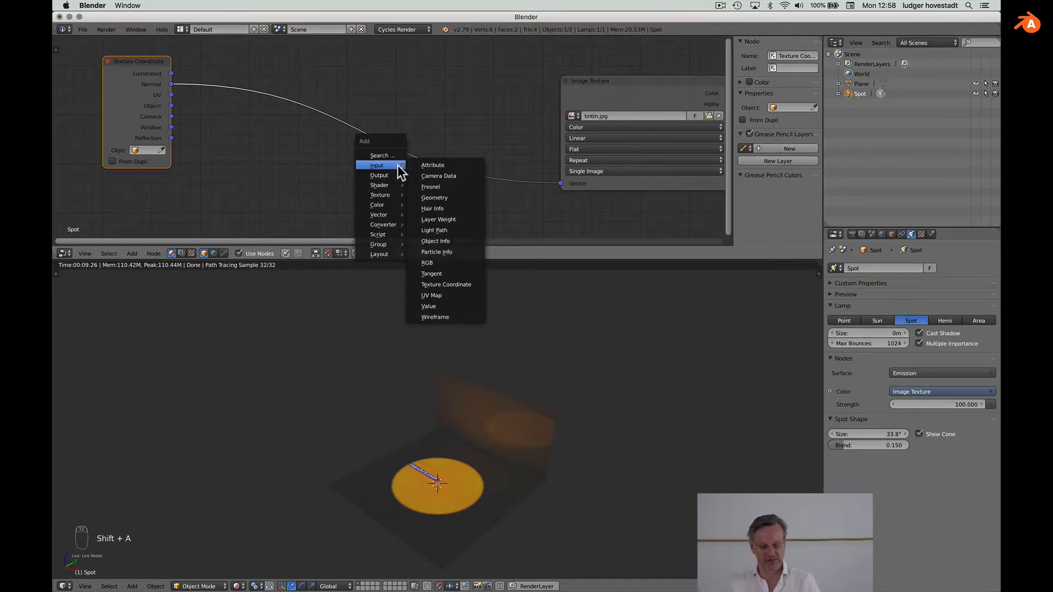
mouse_move(393, 176)
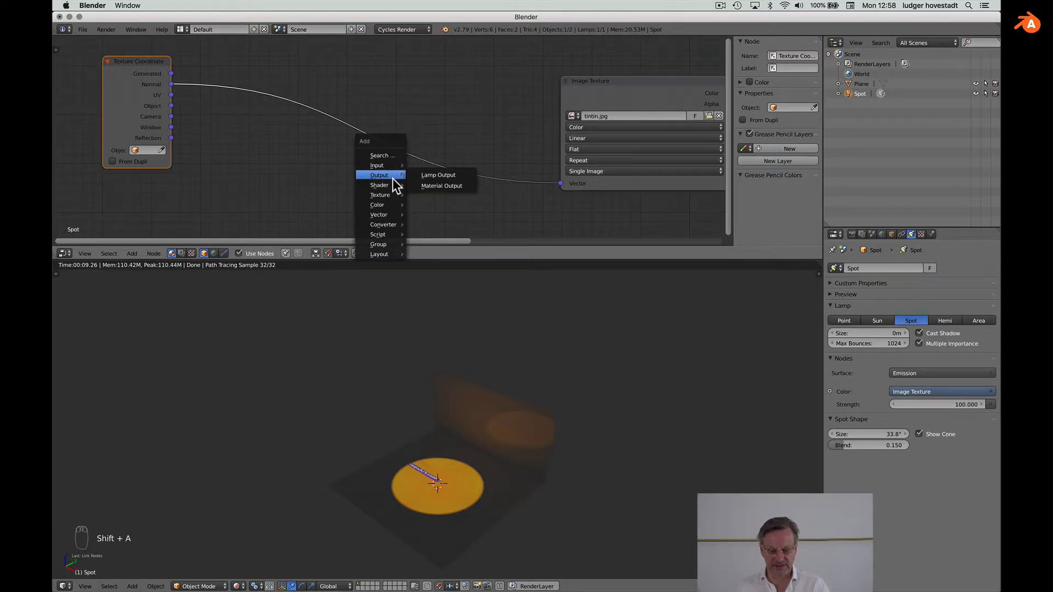
mouse_move(393, 198)
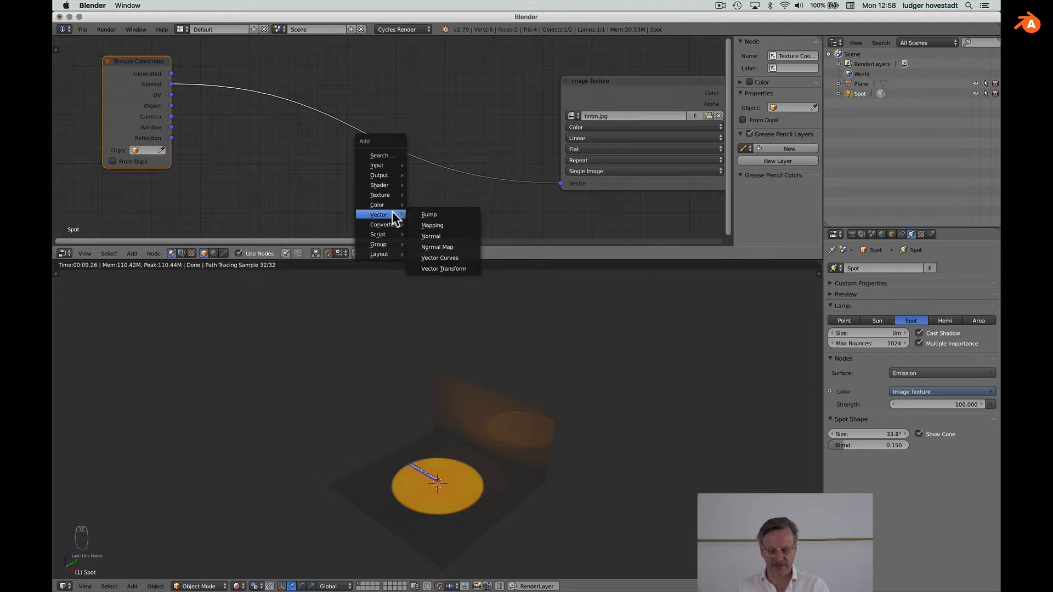
left_click(432, 225)
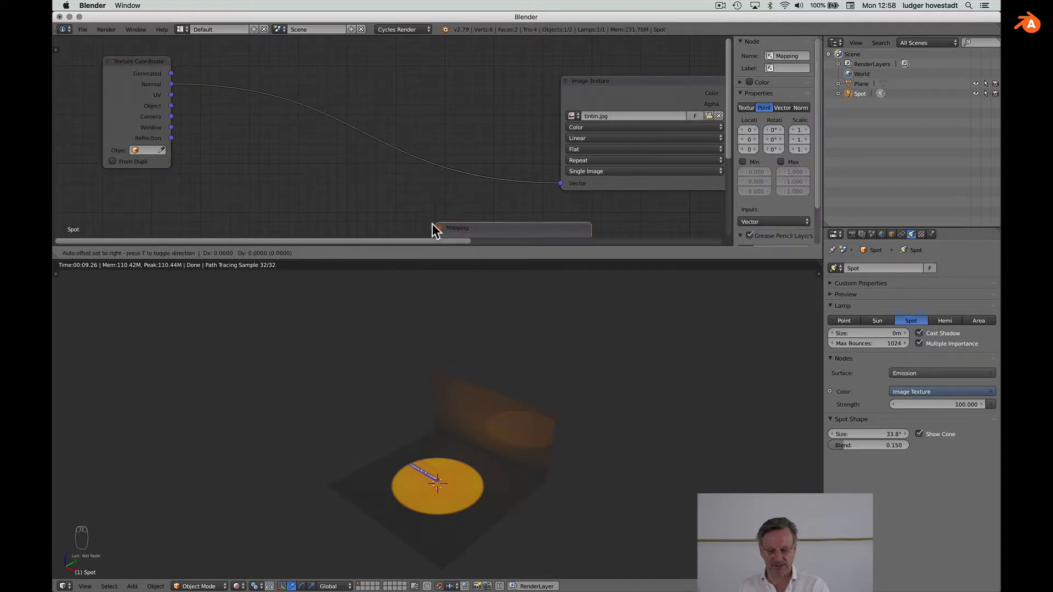
left_click(296, 89)
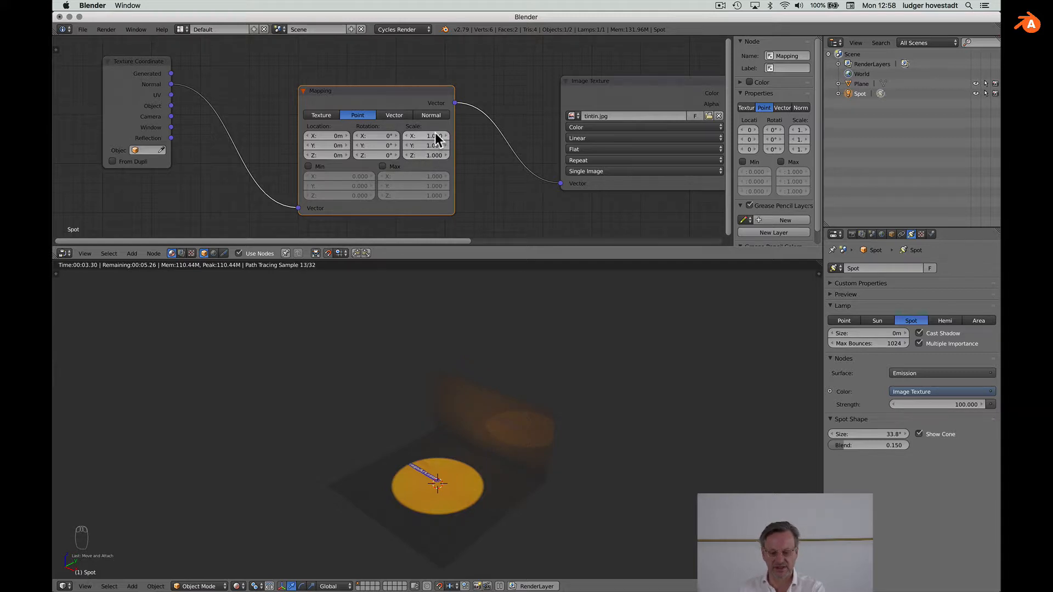
Set the Mapping node's scale to 2 on all three axes and its location to X -52 cm, Y 52 cm.
mouse_move(435, 136)
left_mouse_down()
mouse_move(436, 155)
mouse_move(431, 134)
left_mouse_up()
key("Return")
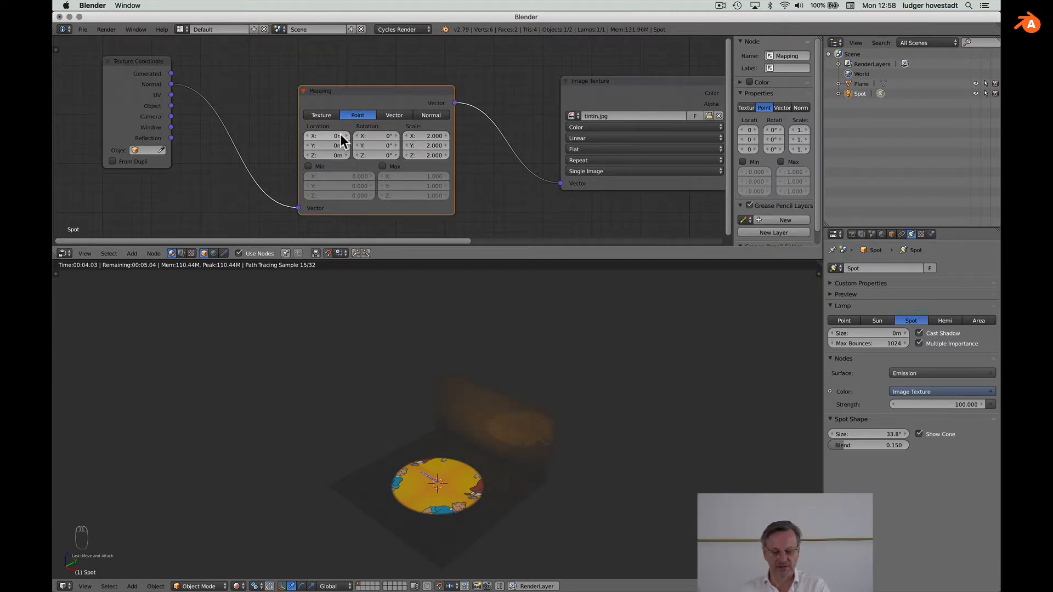
left_click_drag(343, 134, 393, 155)
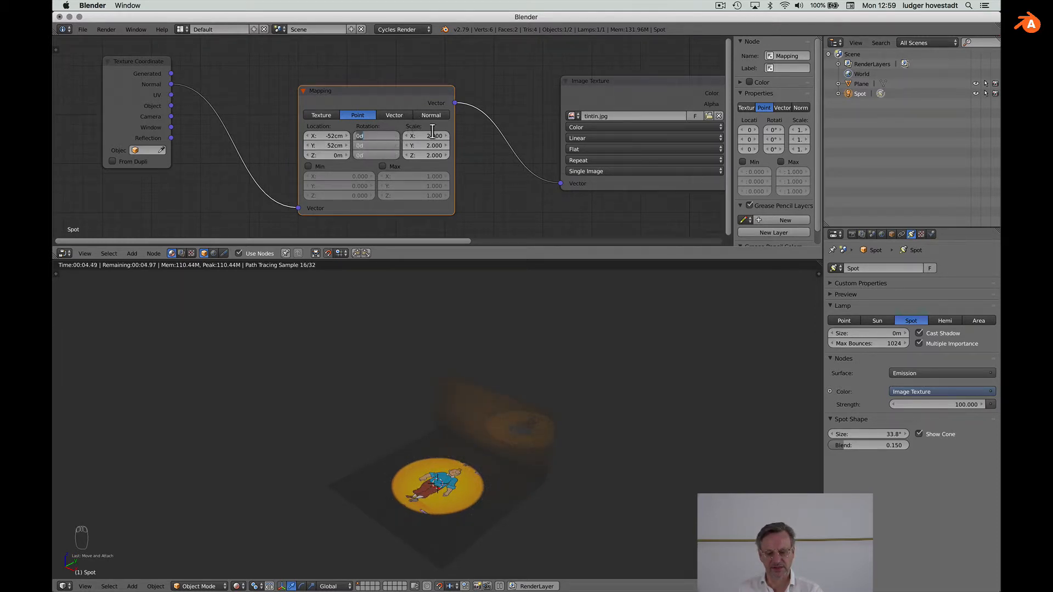
key("Return")
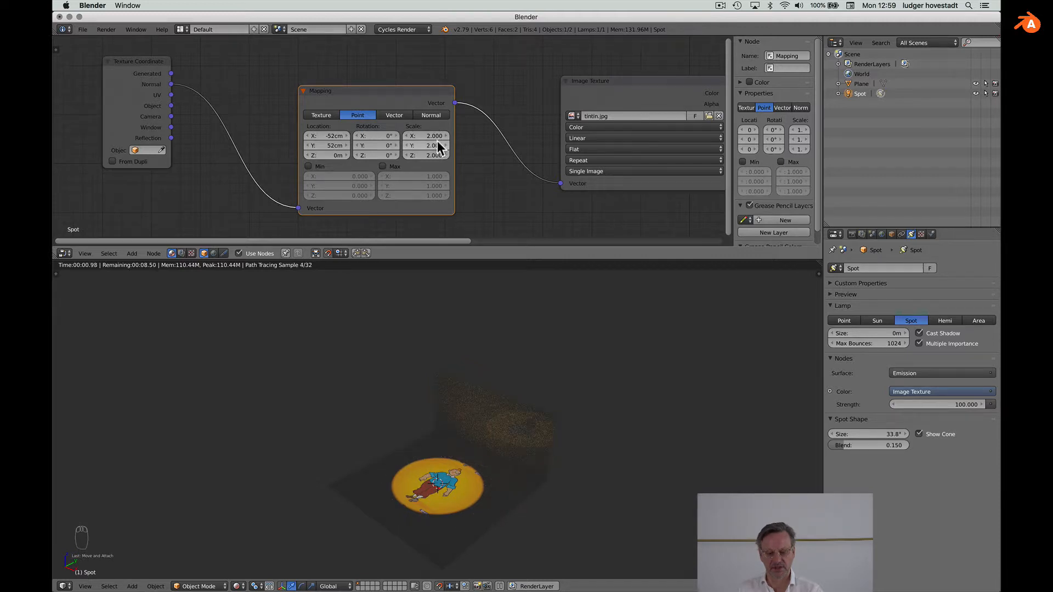
Set the Mapping node's X and Y scale to 1.8 to fit the figure inside the projected circle.
left_click(431, 137)
key("Return")
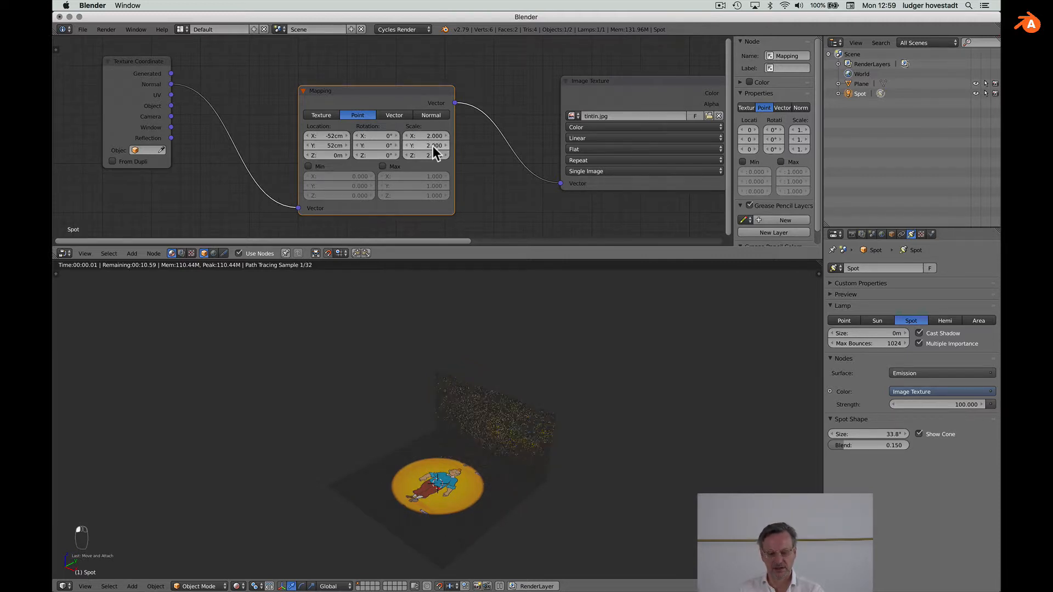
left_click(432, 136)
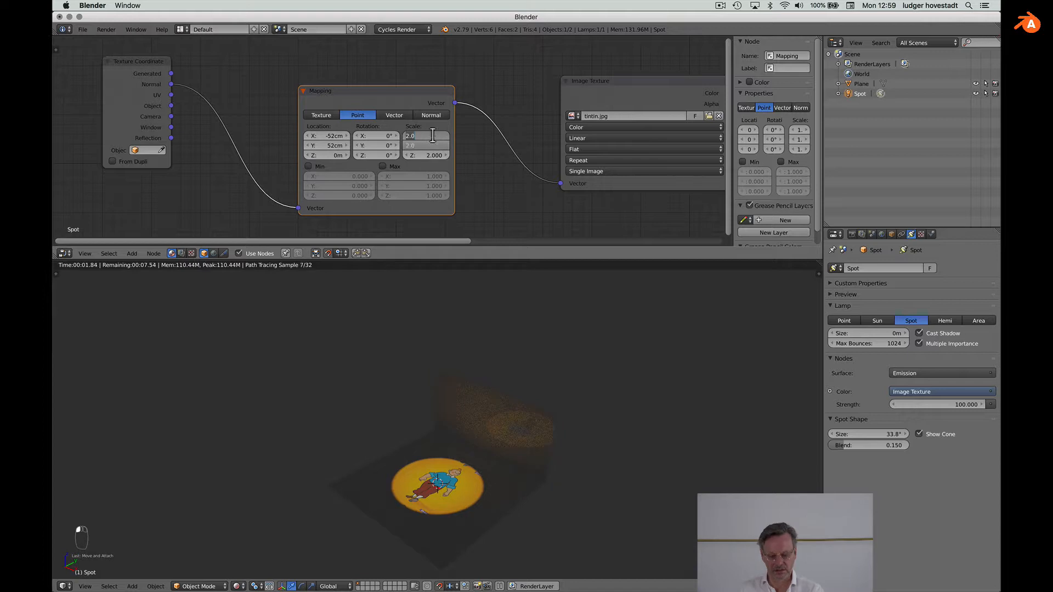
key("Return")
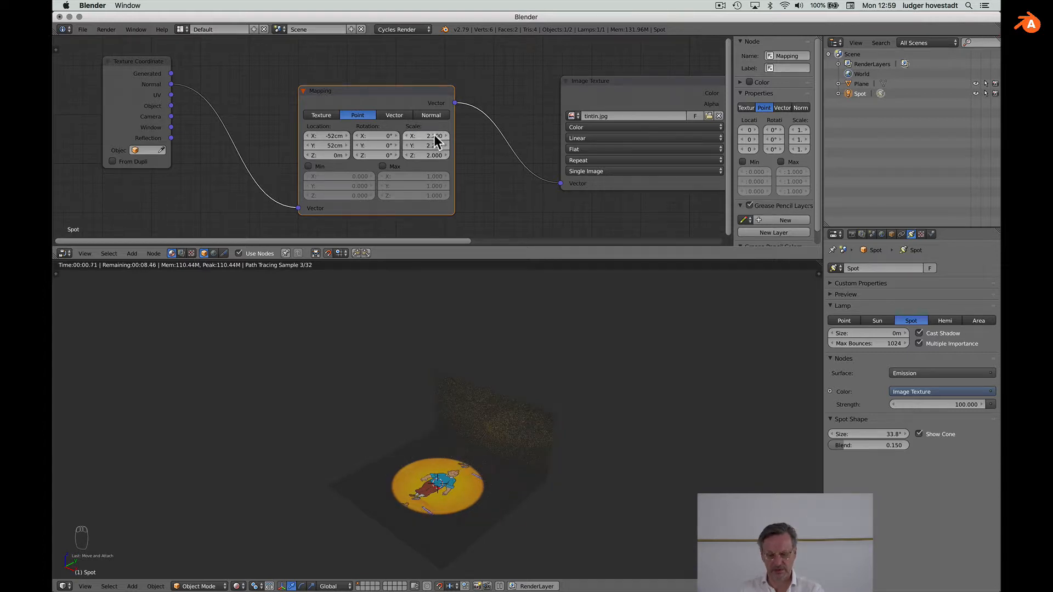
left_click(432, 135)
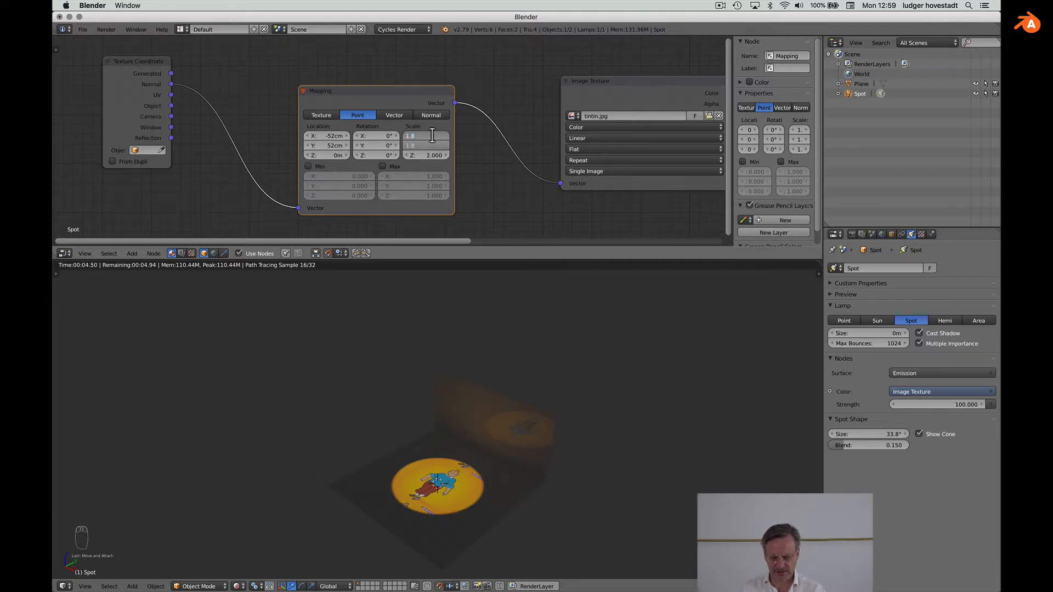
key("Return")
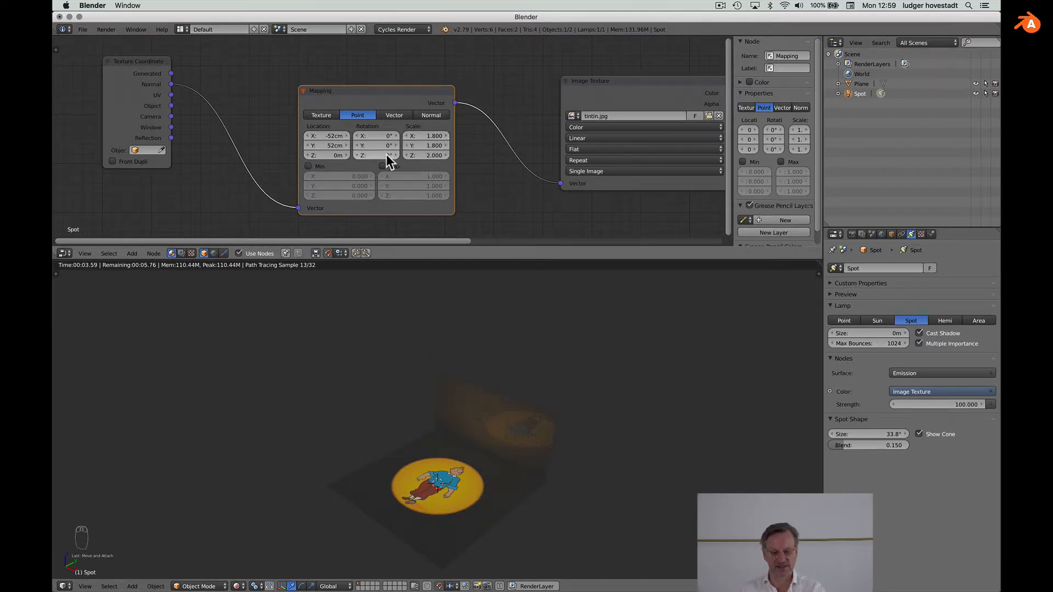
left_click(346, 144)
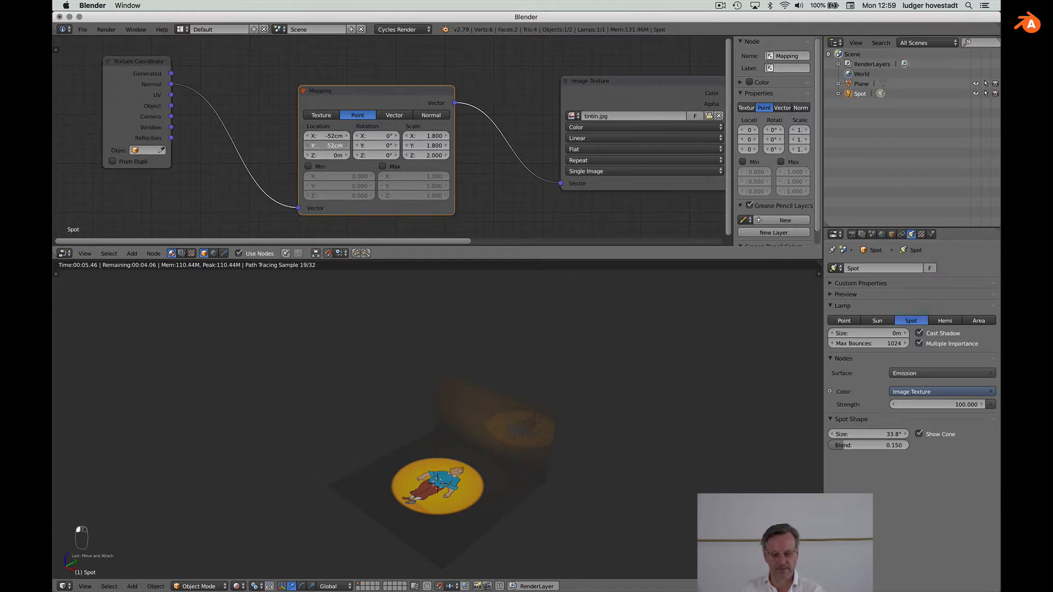
mouse_move(346, 144)
left_mouse_down()
mouse_move(337, 144)
mouse_move(346, 144)
left_mouse_up()
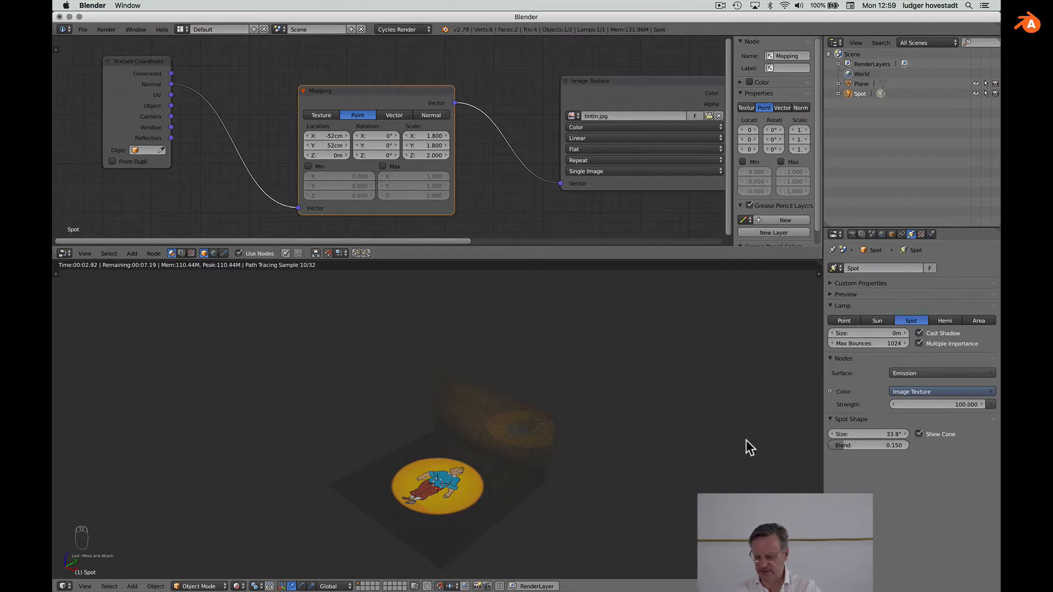
Widen the spot lamp's cone by setting its Spot Shape size to 35.6°.
mouse_move(904, 434)
left_mouse_down()
mouse_move(934, 434)
mouse_move(893, 434)
mouse_move(925, 434)
mouse_move(912, 434)
left_mouse_up()
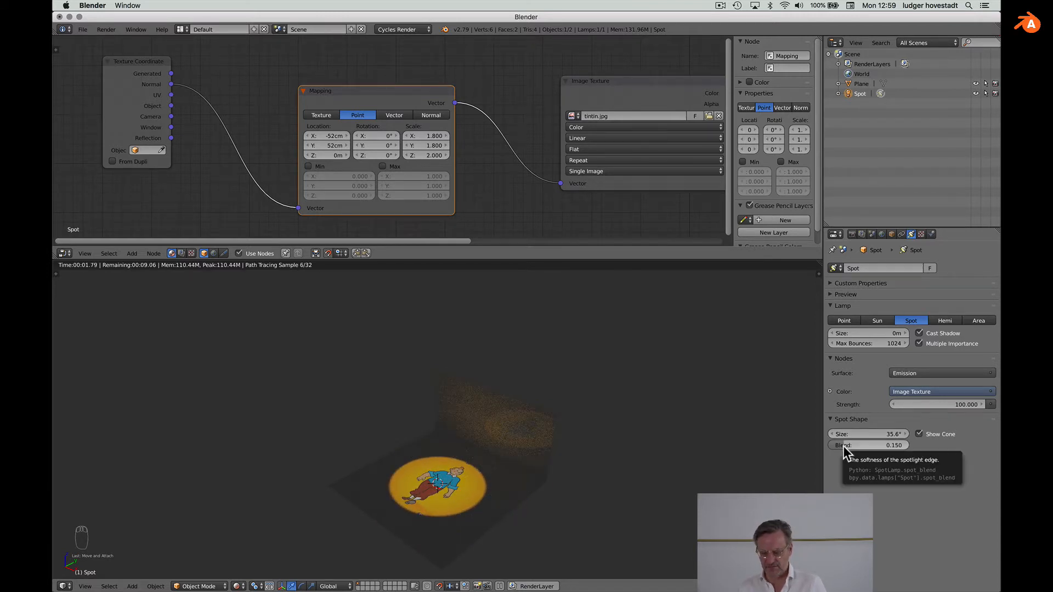
Soften the spotlight's edge with a Spot Shape blend of 0.641 and set its cone size to 37.6°.
mouse_move(843, 446)
left_mouse_down()
mouse_move(910, 445)
mouse_move(831, 445)
left_mouse_up()
mouse_move(893, 334)
left_mouse_down()
mouse_move(932, 334)
mouse_move(886, 334)
mouse_move(903, 333)
left_mouse_up()
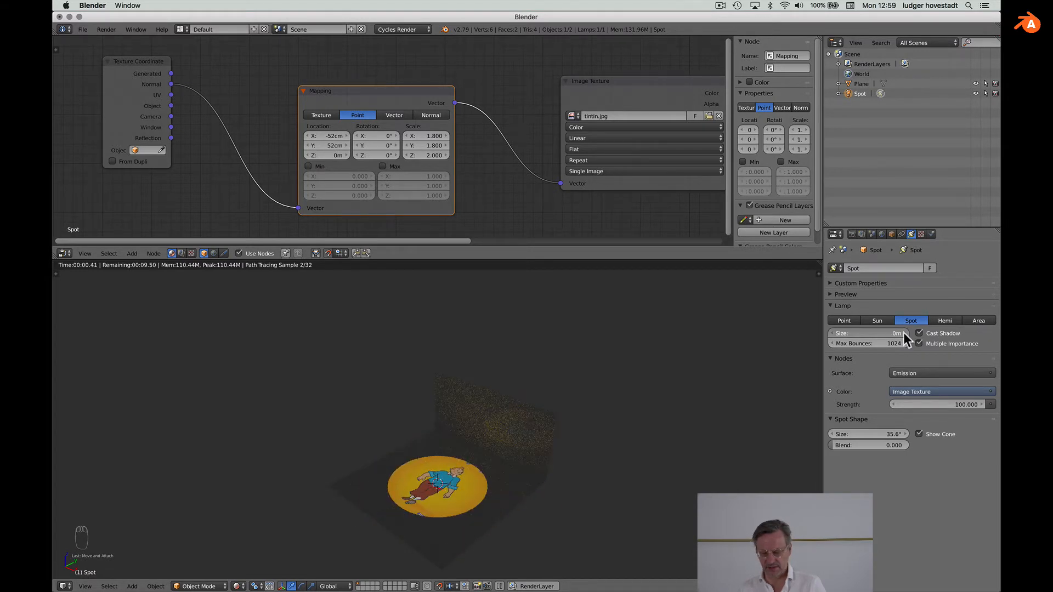
left_click_drag(834, 444, 875, 434)
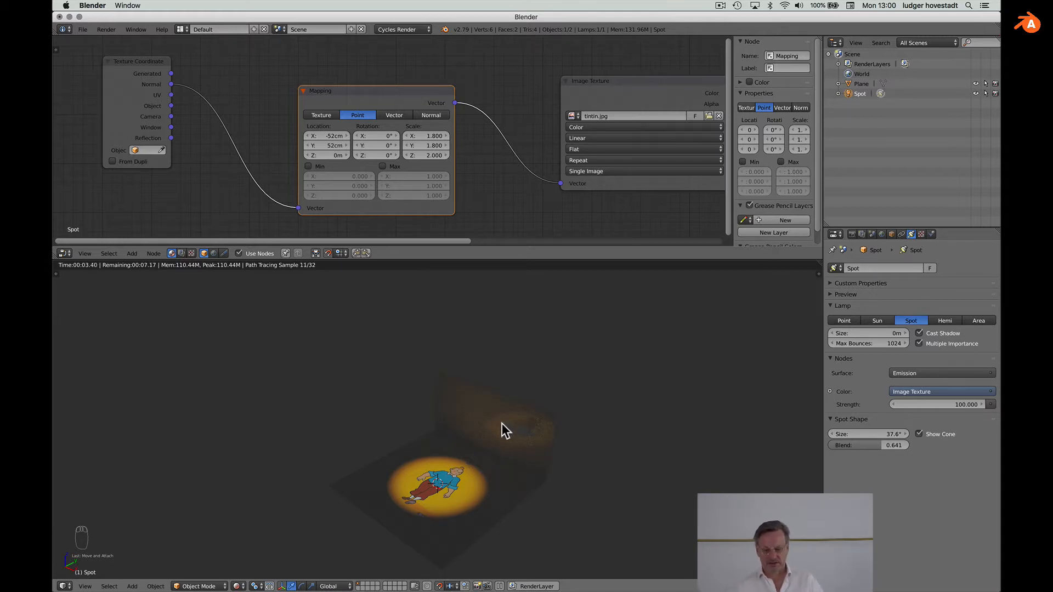
scroll(502, 424, "down", 5)
scroll(502, 423, "up", 2)
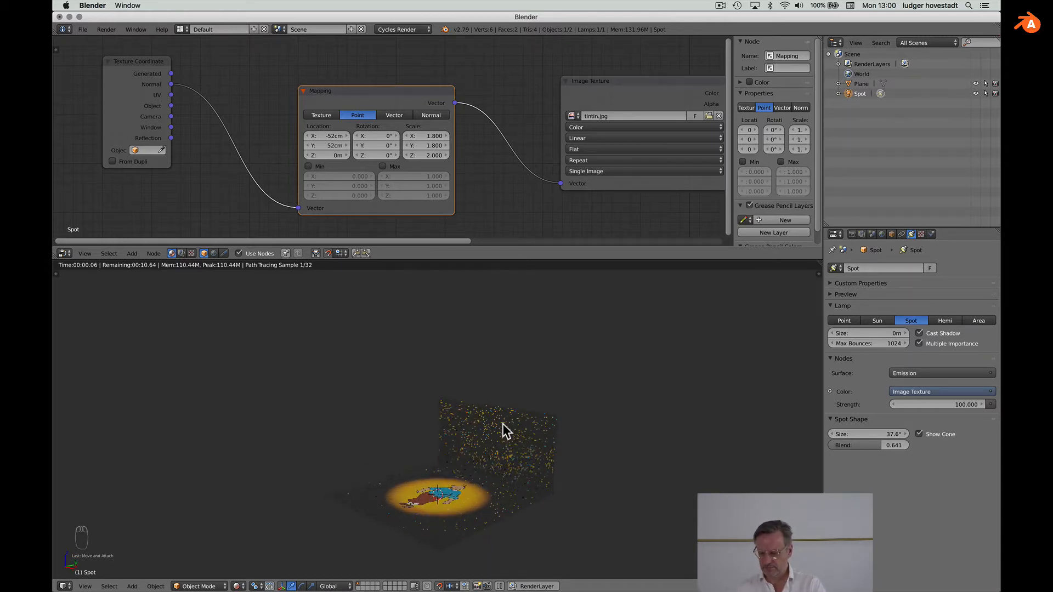
Raise the spot lamp's emission strength to 141.2.
left_click(990, 404)
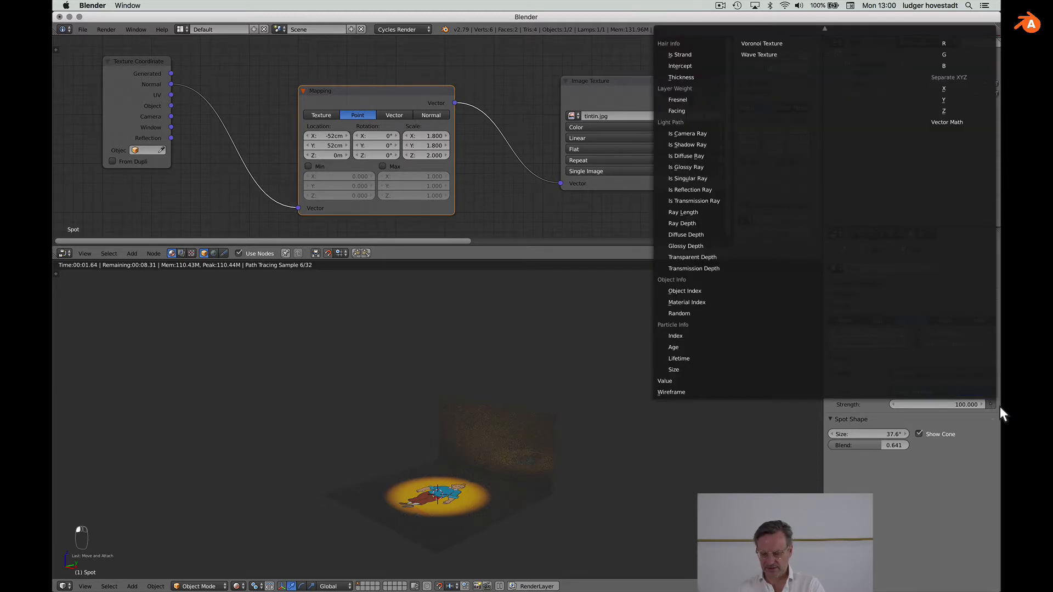
left_click_drag(972, 404, 998, 405)
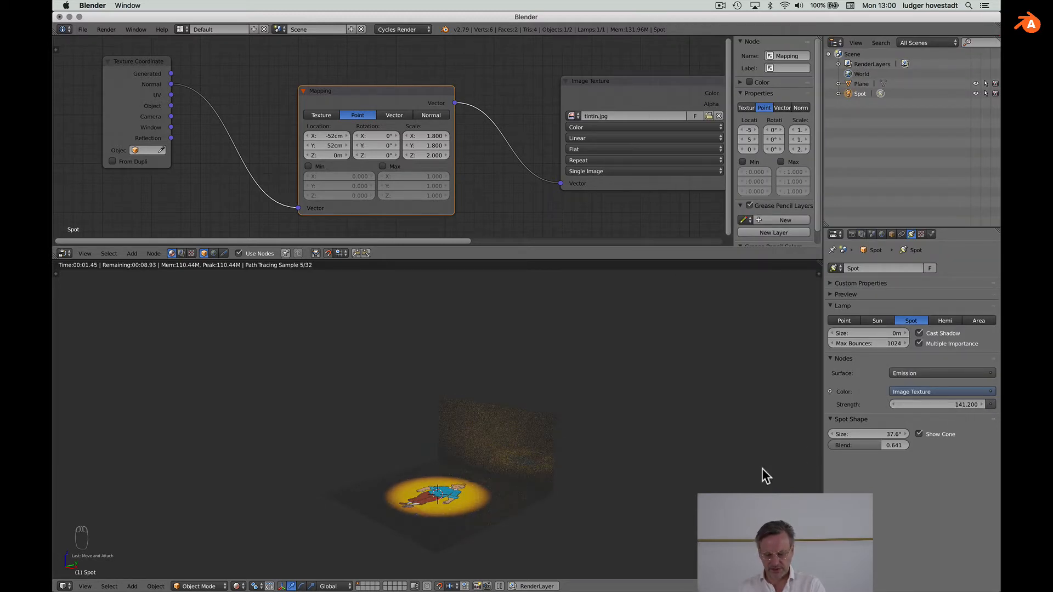
scroll(530, 469, "up", 5)
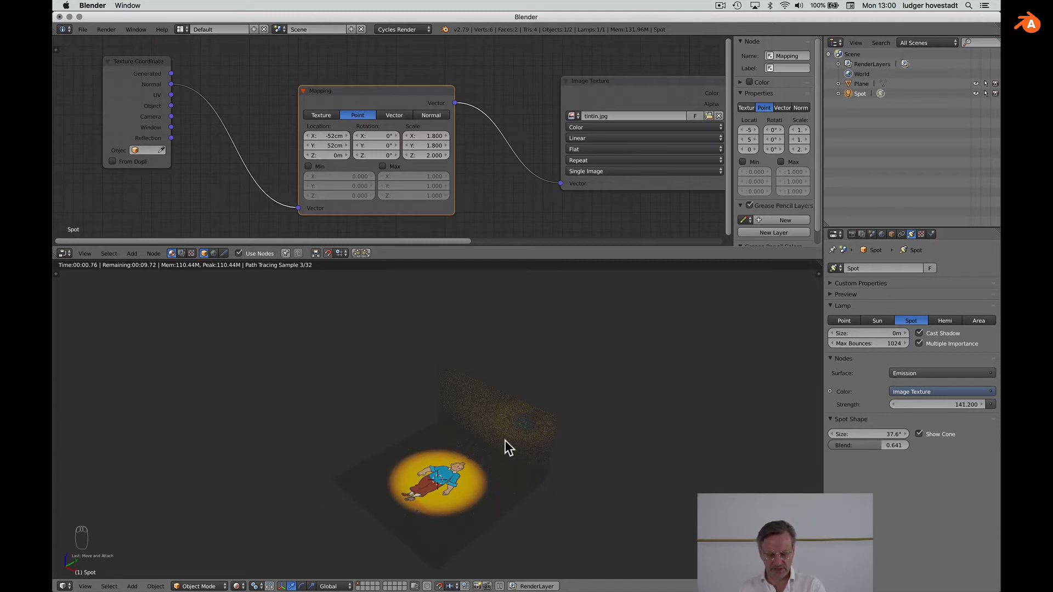
scroll(505, 440, "down", 3)
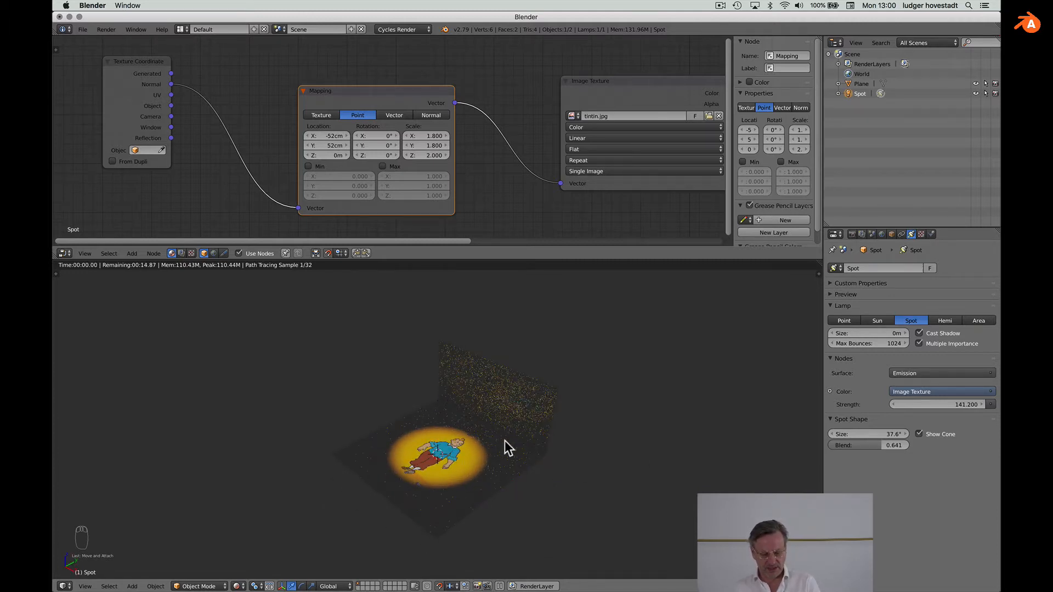
Switch the viewport out of rendered shading and move the spot lamp along the Y axis toward the wall.
left_click(238, 586)
left_click(258, 528)
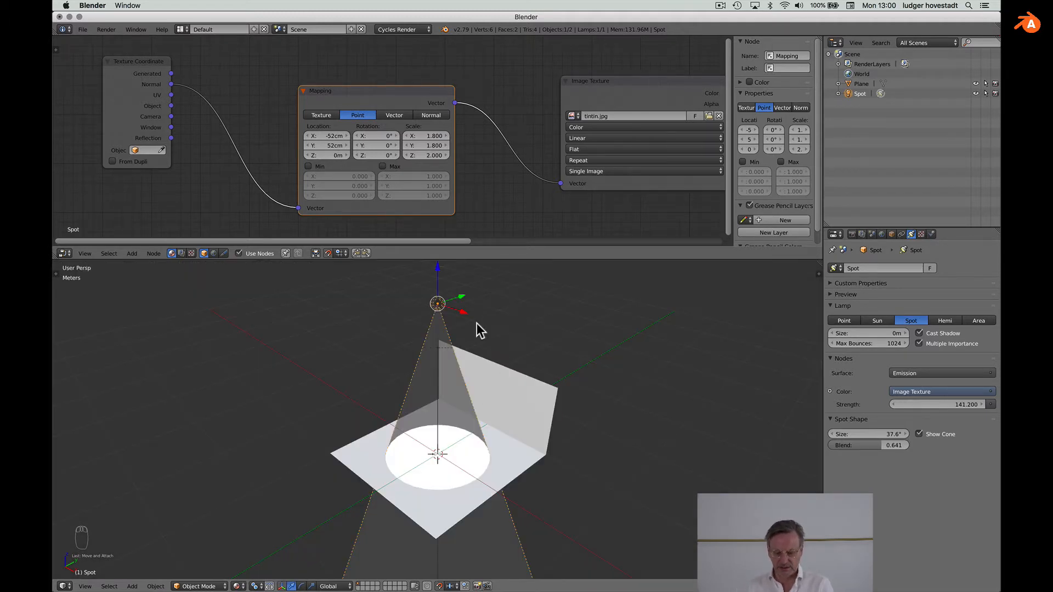
left_click_drag(461, 297, 495, 286)
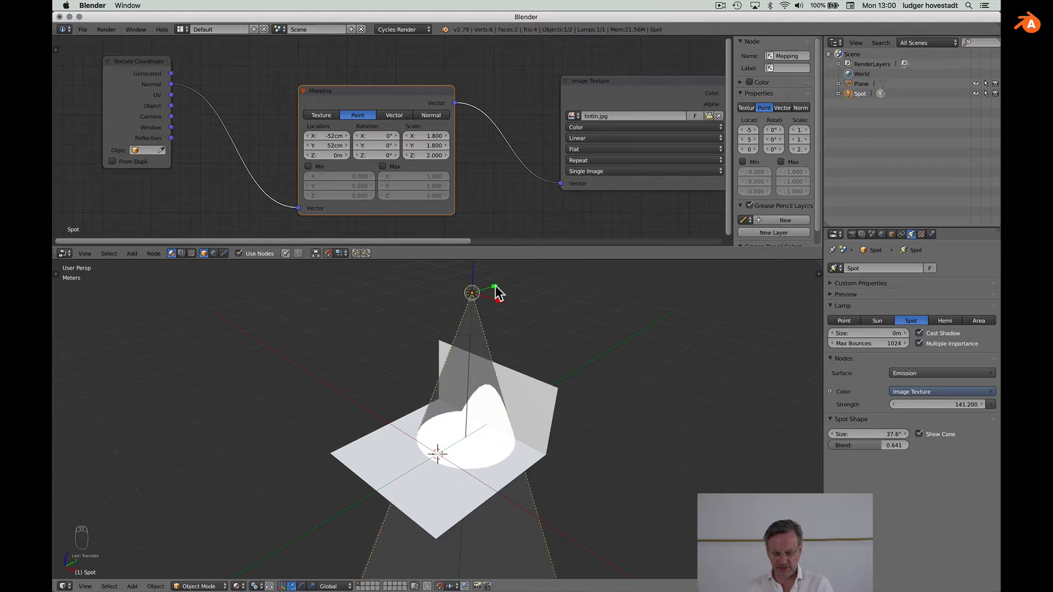
Rotate the spot lamp about the X axis so its cone tilts toward the wall.
left_click(301, 586)
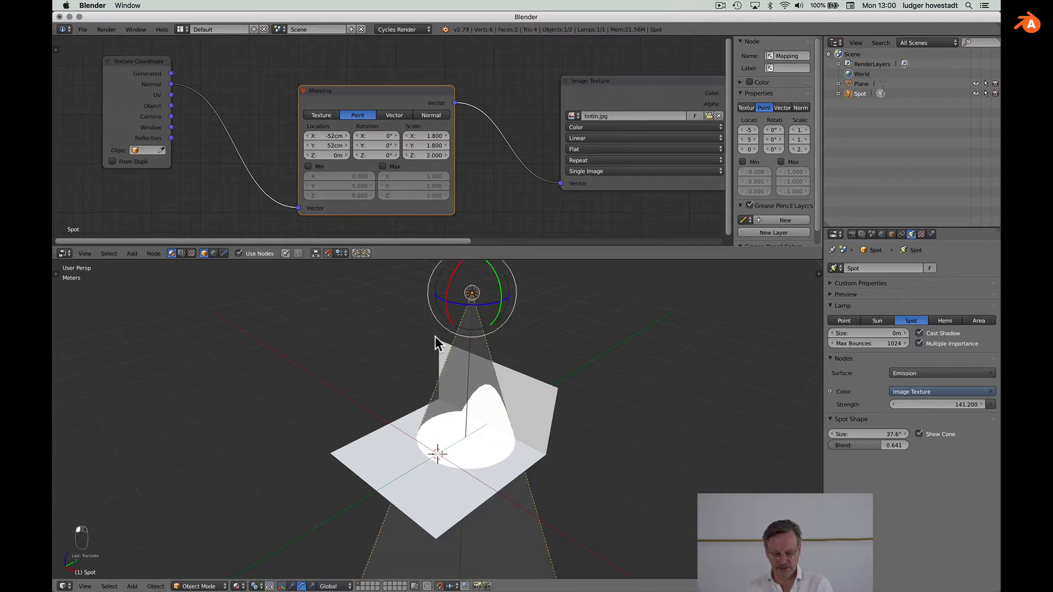
scroll(435, 337, "up", 5, "shift")
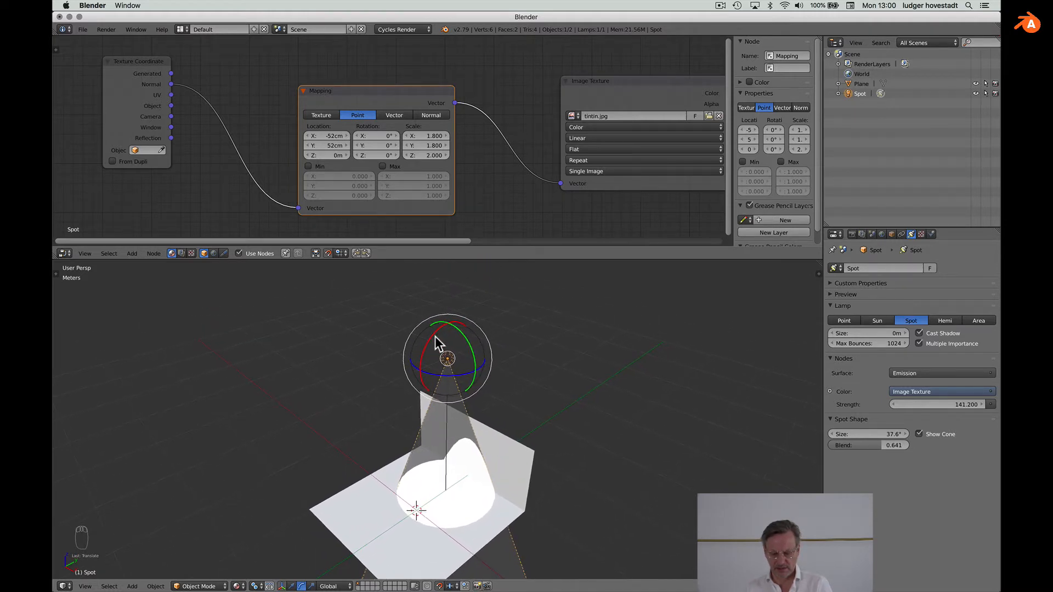
mouse_move(440, 327)
left_mouse_down()
mouse_move(433, 338)
mouse_move(441, 335)
left_mouse_up()
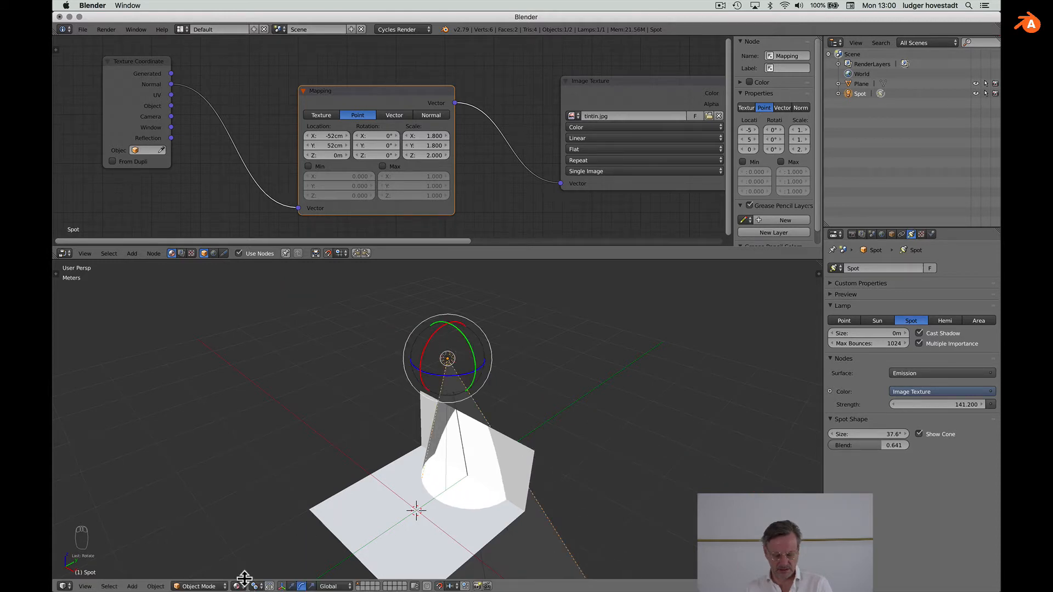
Move the tilted spot lamp back along the Y axis, away from the wall, and return the viewport to rendered shading.
left_click(292, 586)
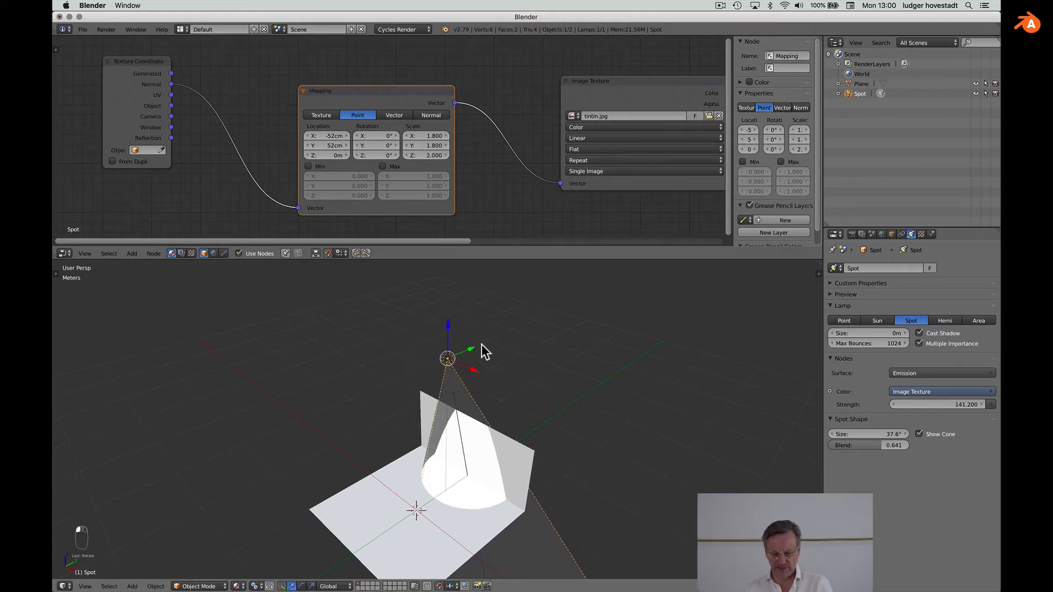
left_click_drag(470, 351, 443, 364)
left_click(238, 586)
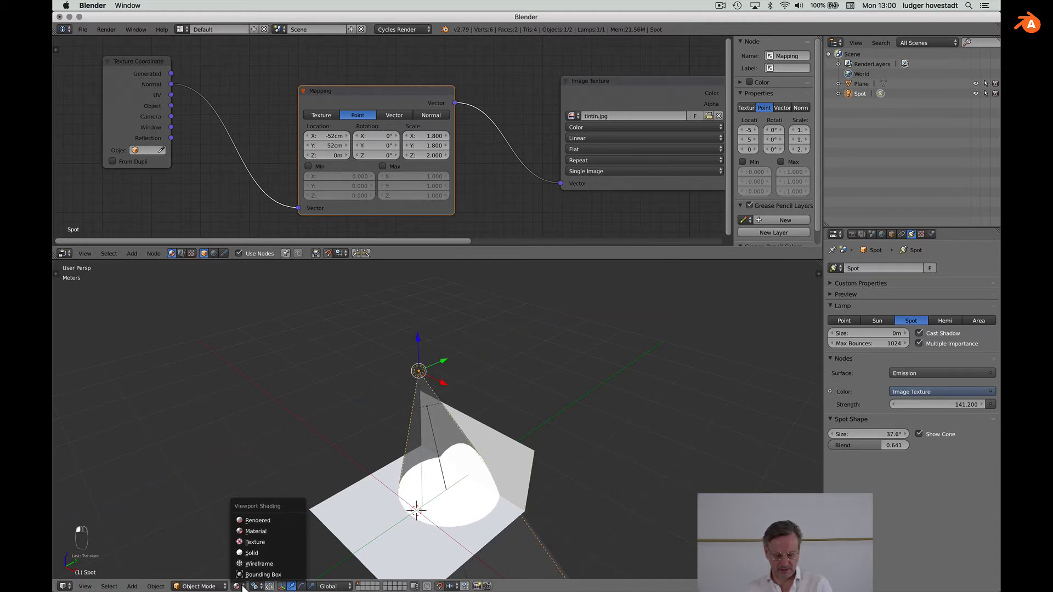
left_click(250, 520)
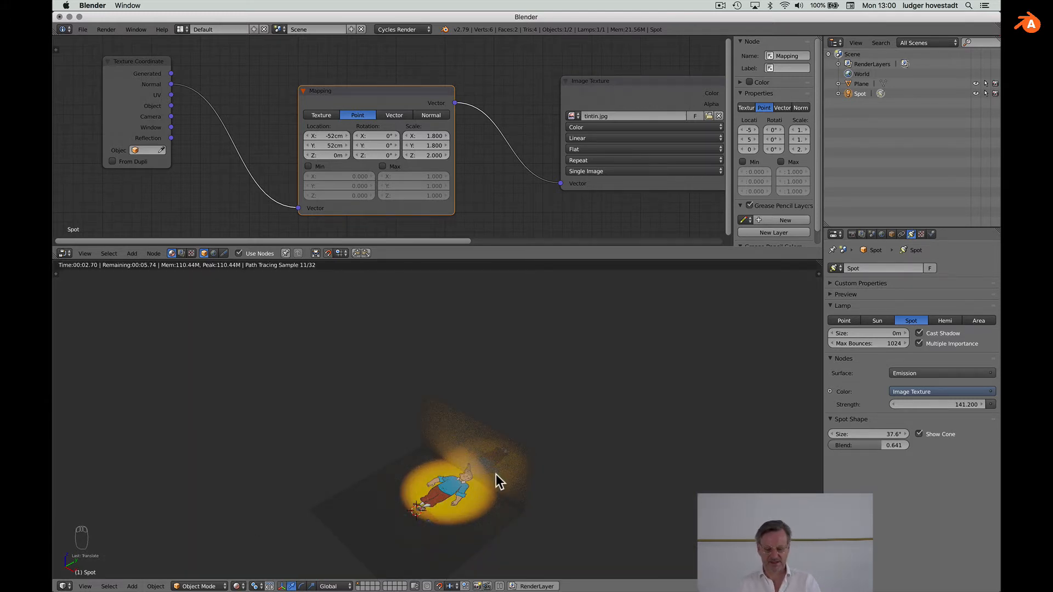
Add a camera and align it to a close view of the projected figure on the floor and wall.
scroll(495, 474, "down", 3)
scroll(496, 471, "up", 4, "ctrl")
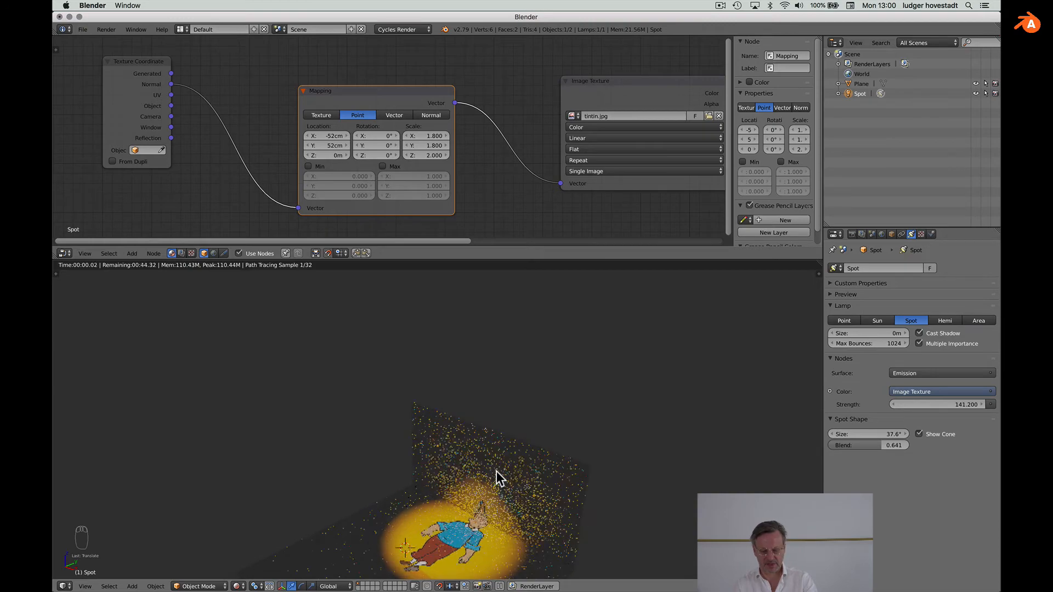
scroll(496, 471, "down", 4, "shift")
scroll(496, 472, "down", 3)
scroll(496, 472, "up", 3)
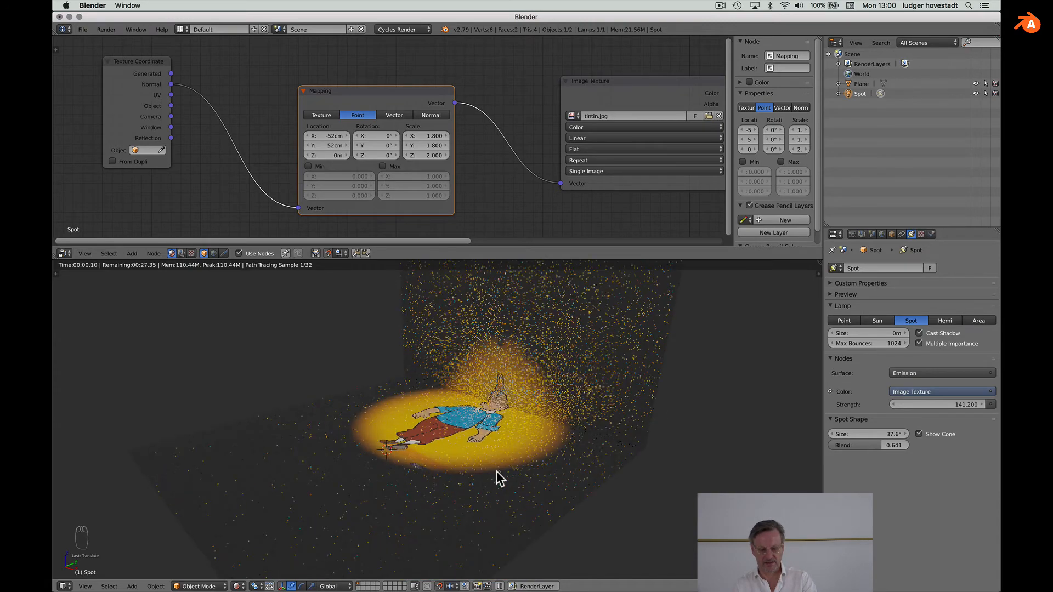
scroll(496, 471, "up", 2)
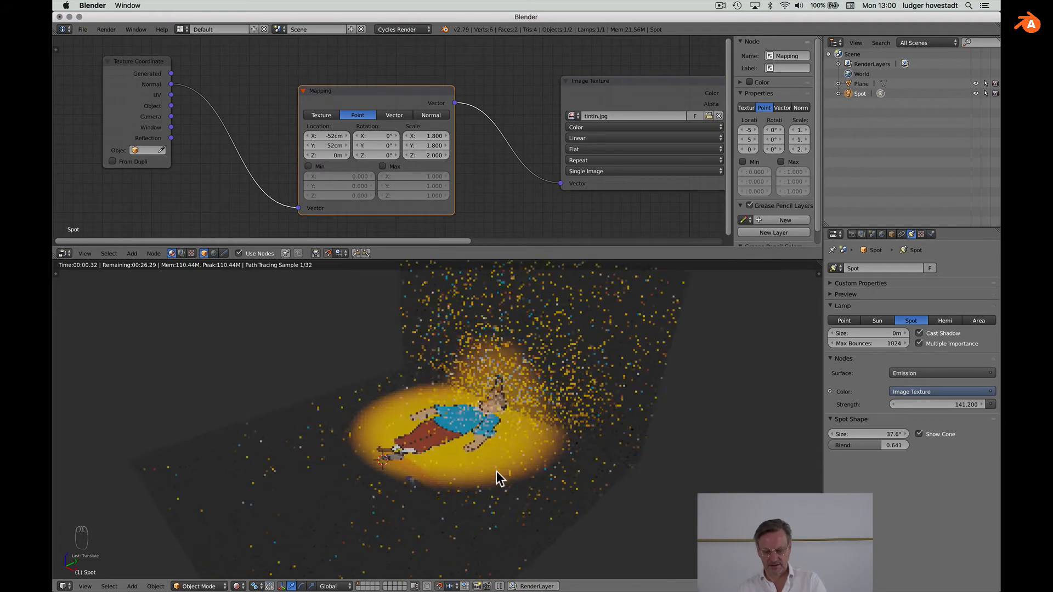
scroll(496, 471, "up", 1)
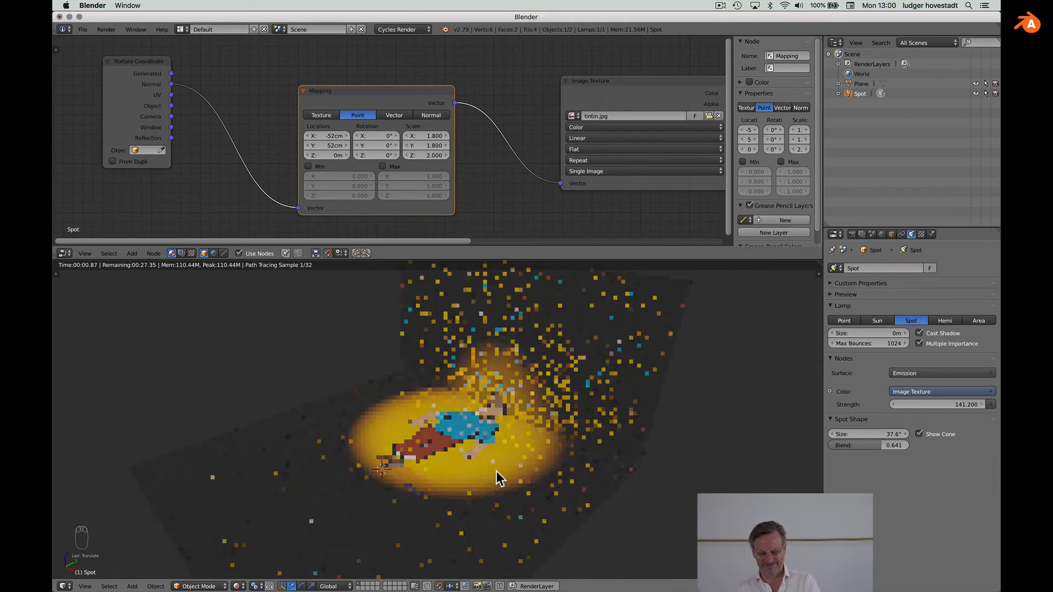
key("shift+a")
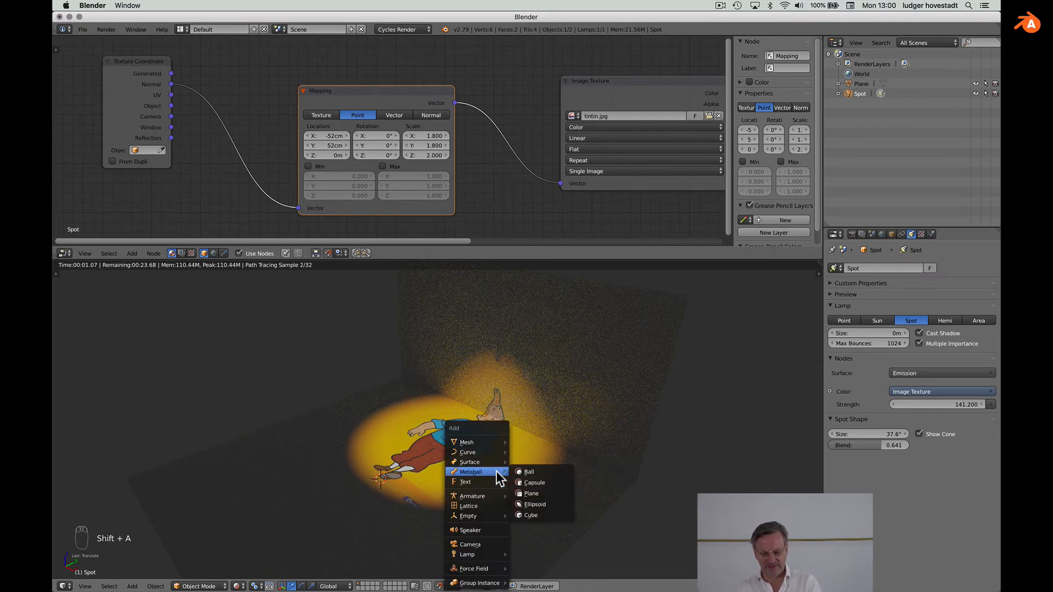
left_click(492, 544)
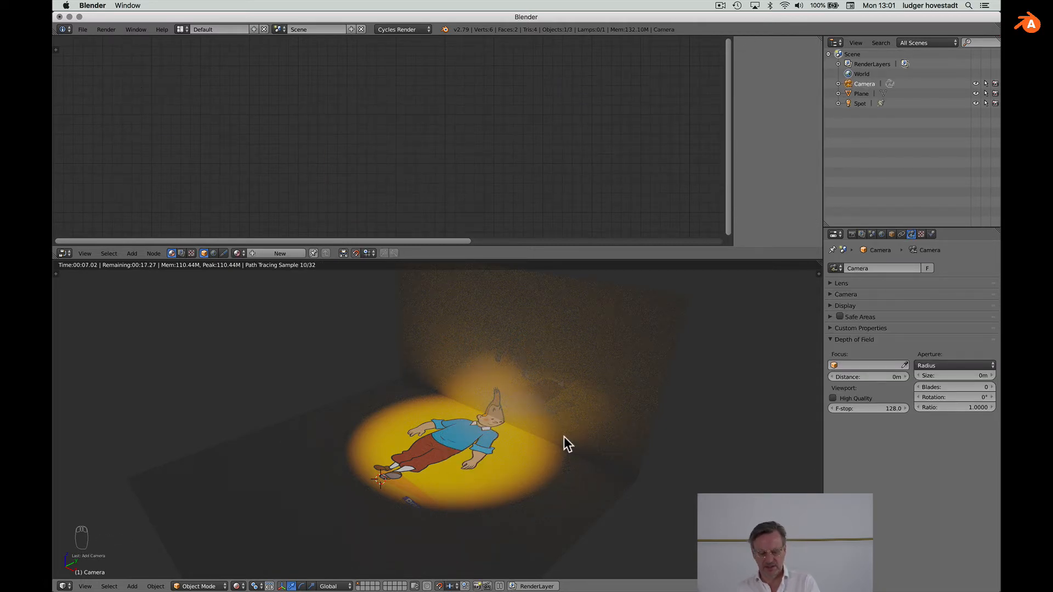
key("ctrl+alt+KP_0")
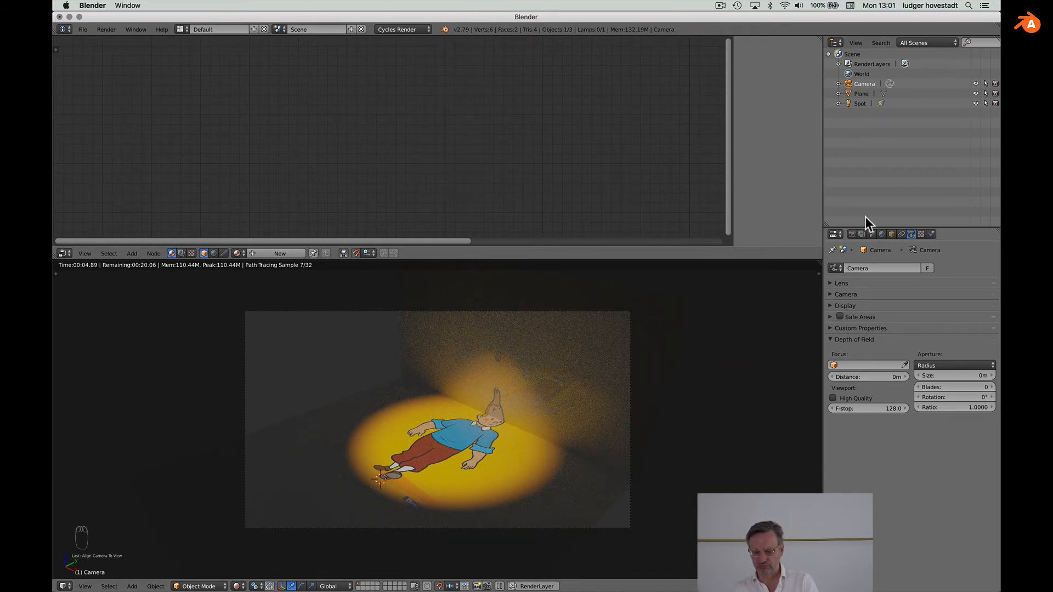
Make the render output square by setting the X resolution to 1080 px.
left_click(852, 235)
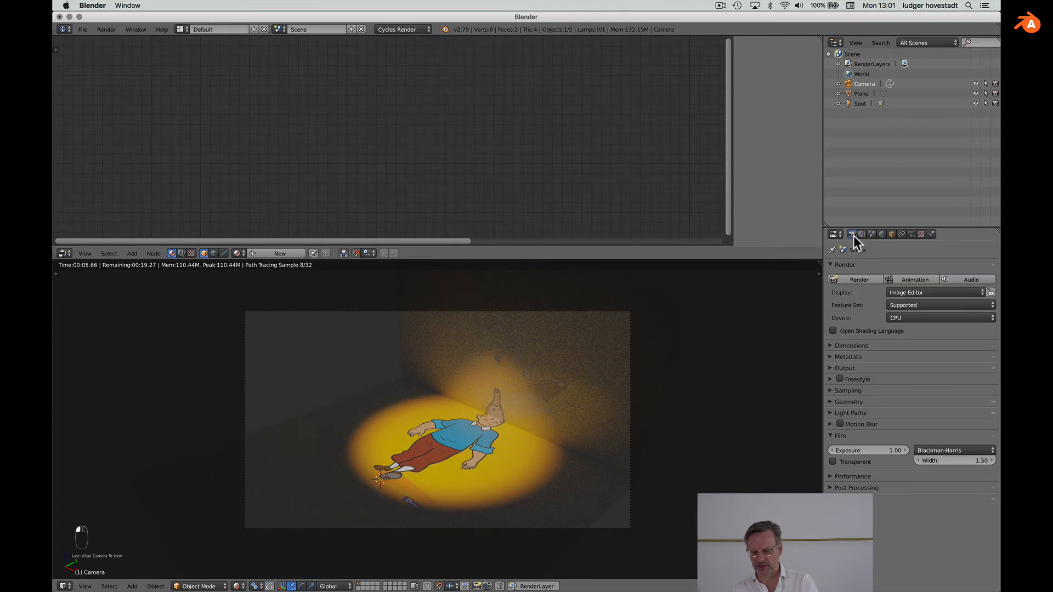
left_click(834, 347)
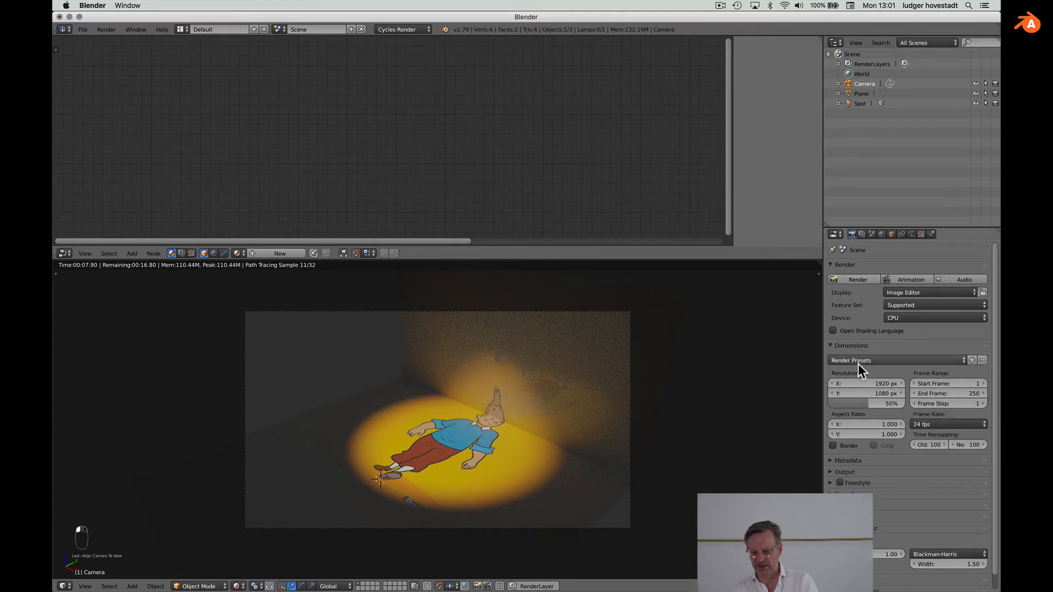
left_click(877, 383)
type("§")
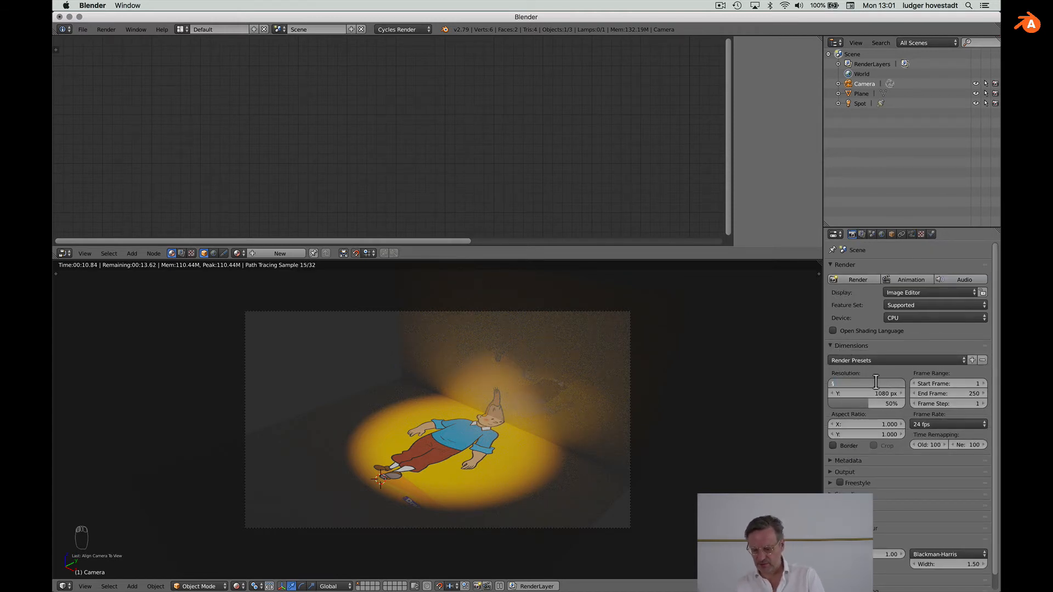
key("BackSpace")
type("1080")
key("Return")
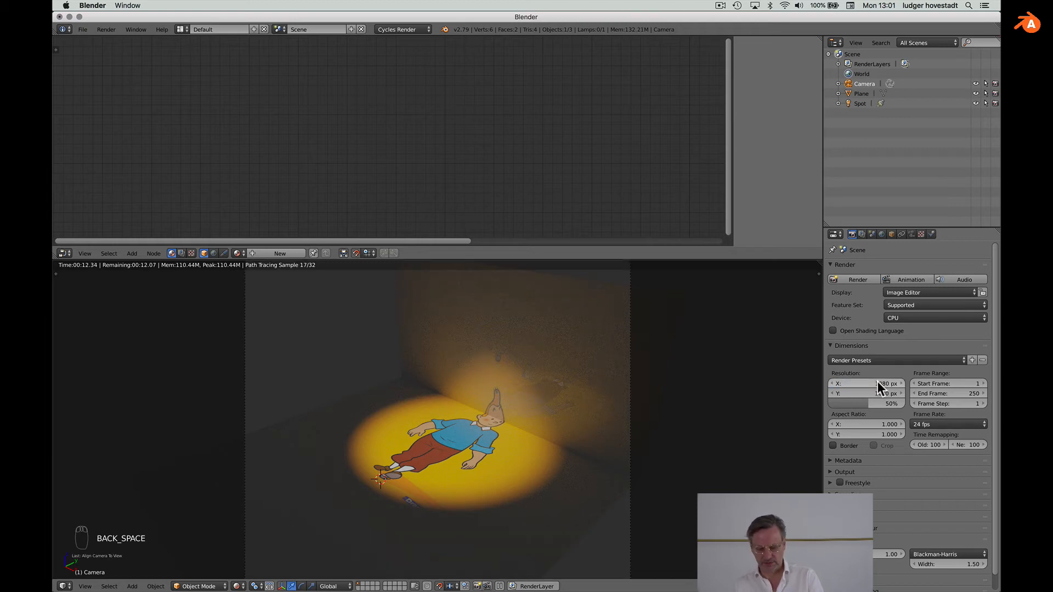
Enable Lock Camera to View so that navigating the viewport moves the camera.
scroll(610, 384, "down", 4)
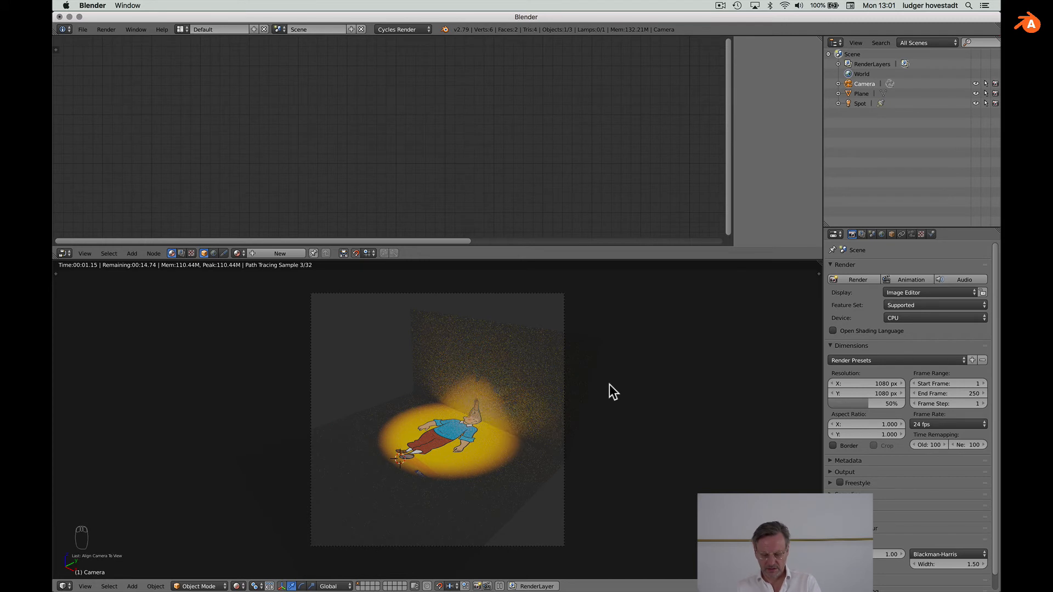
key("n")
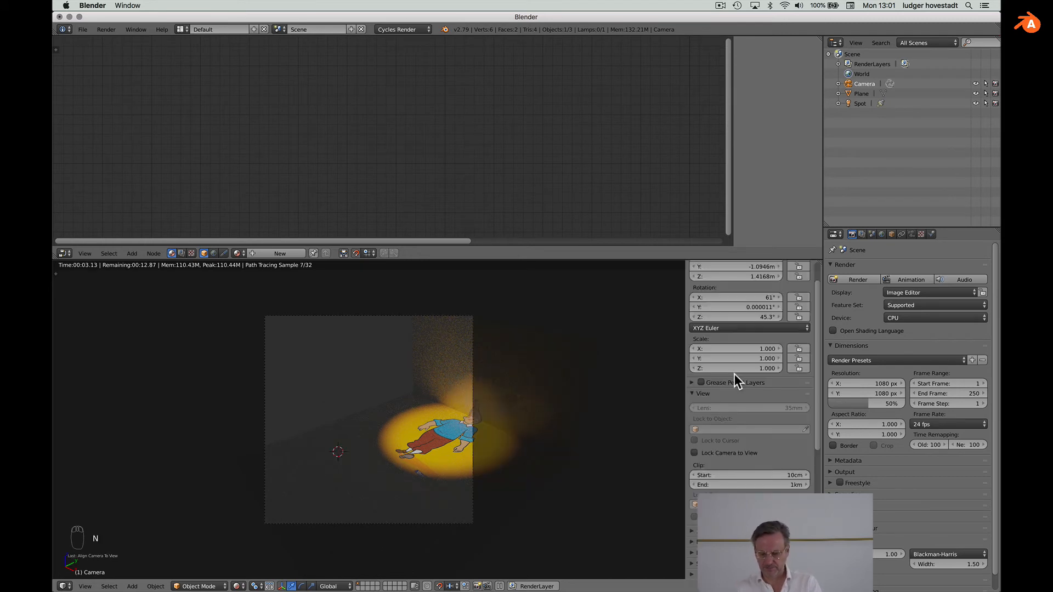
left_click(695, 453)
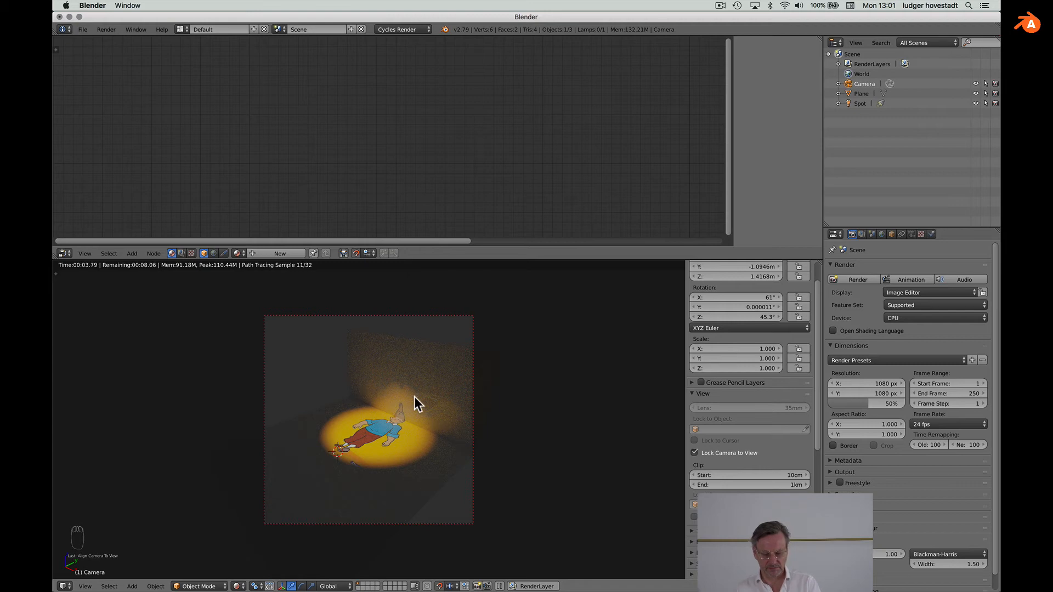
Bring the camera closer to frame the projected Tintin figure and start rendering the image.
scroll(414, 396, "right", 2, "shift")
scroll(413, 397, "up", 4)
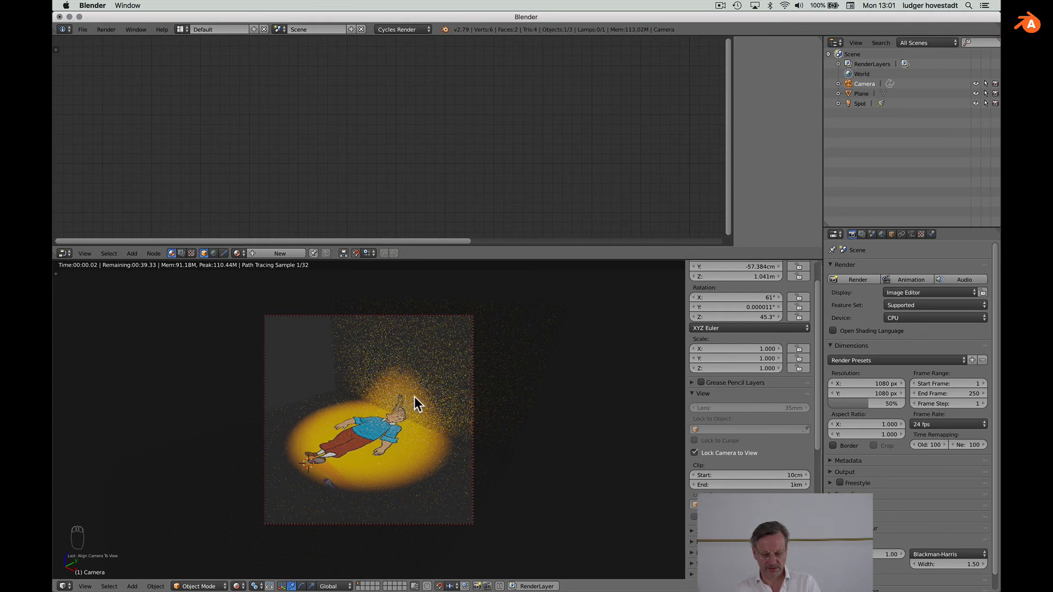
scroll(413, 396, "down", 1)
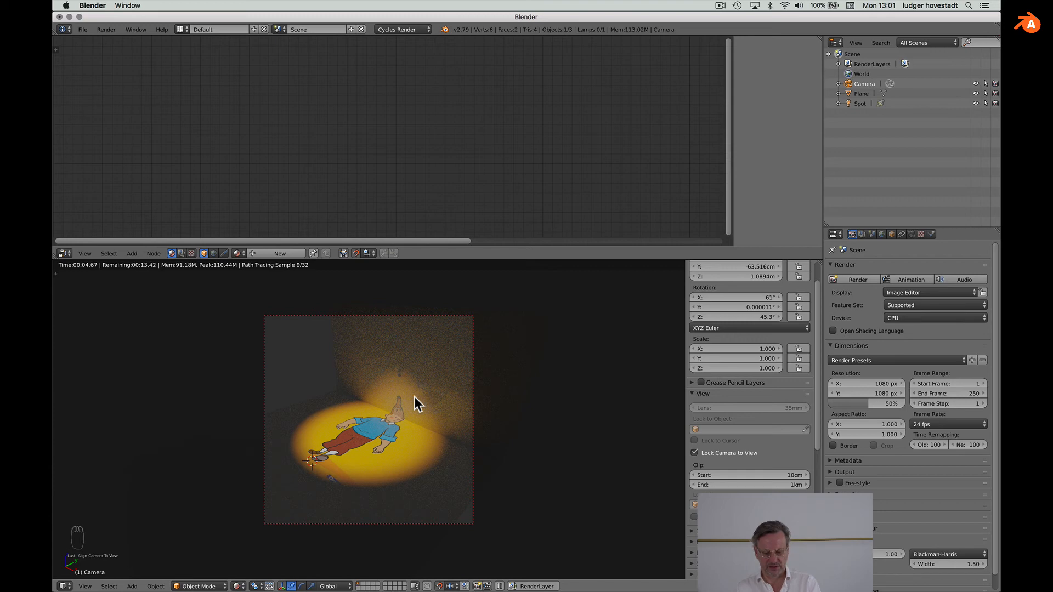
scroll(413, 396, "down", 2)
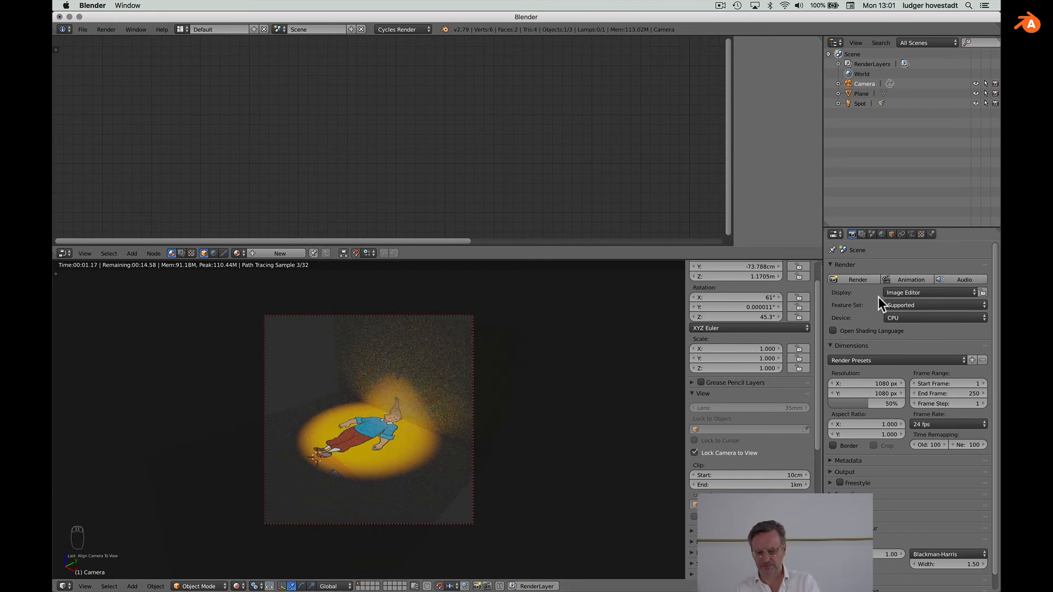
left_click(857, 280)
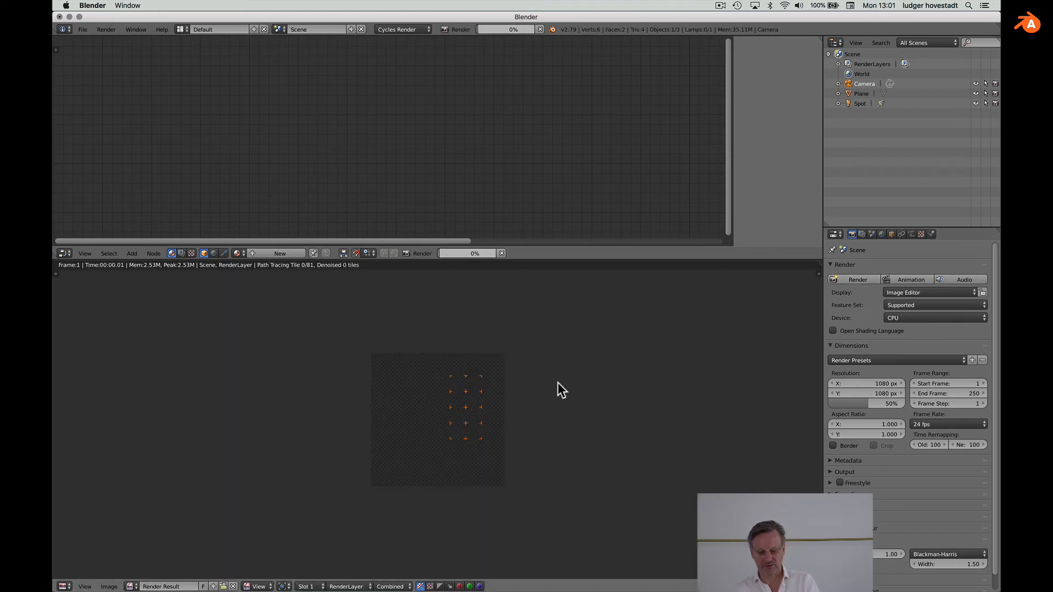